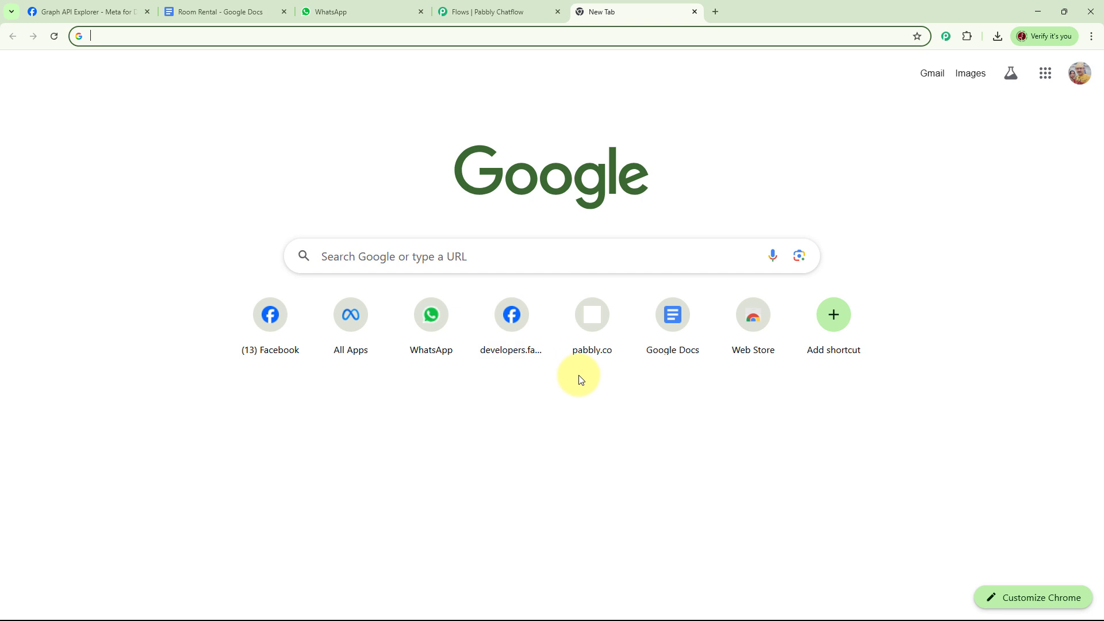
Step: Switch to WhatsApp and send "Room on Rent" to the Future Room Rental Services chat
click(502, 13)
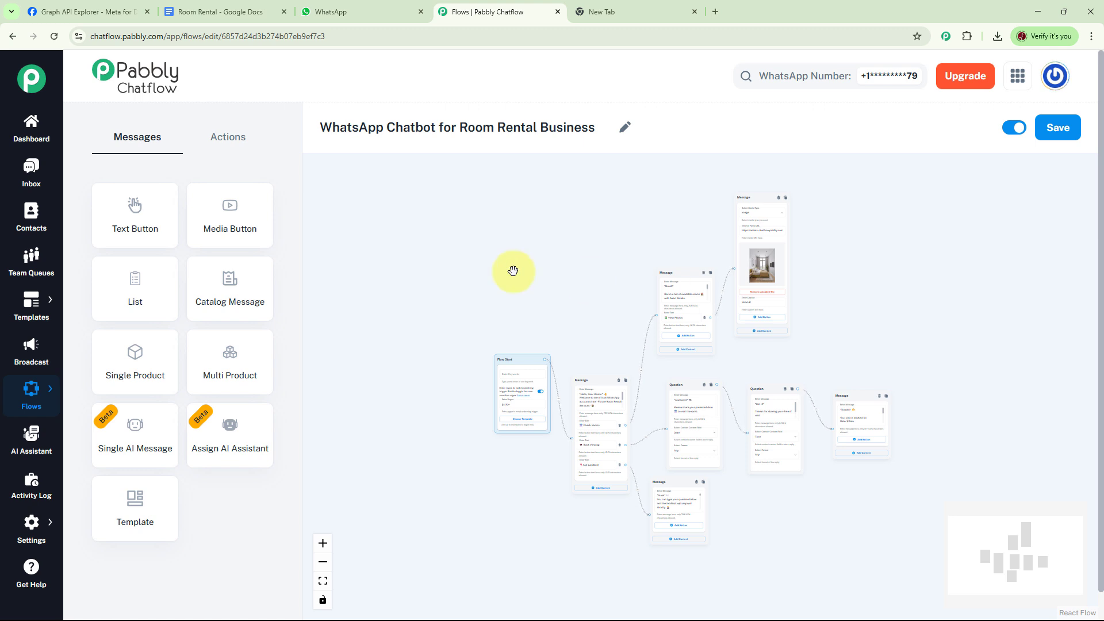
click(334, 11)
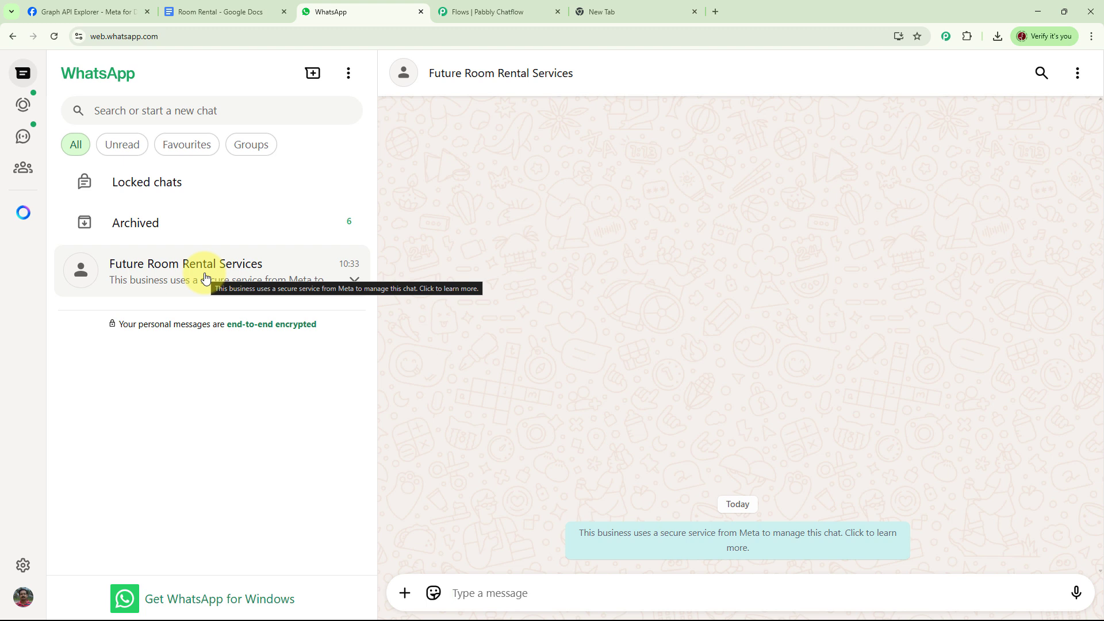
click(513, 592)
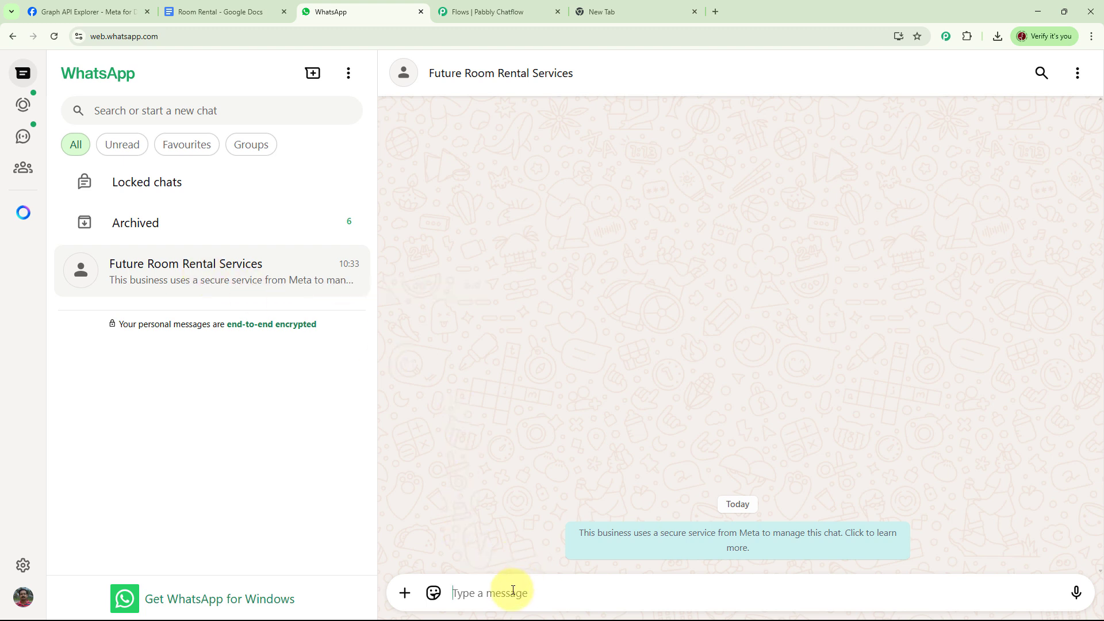
text(Room on Rent)
key(Return)
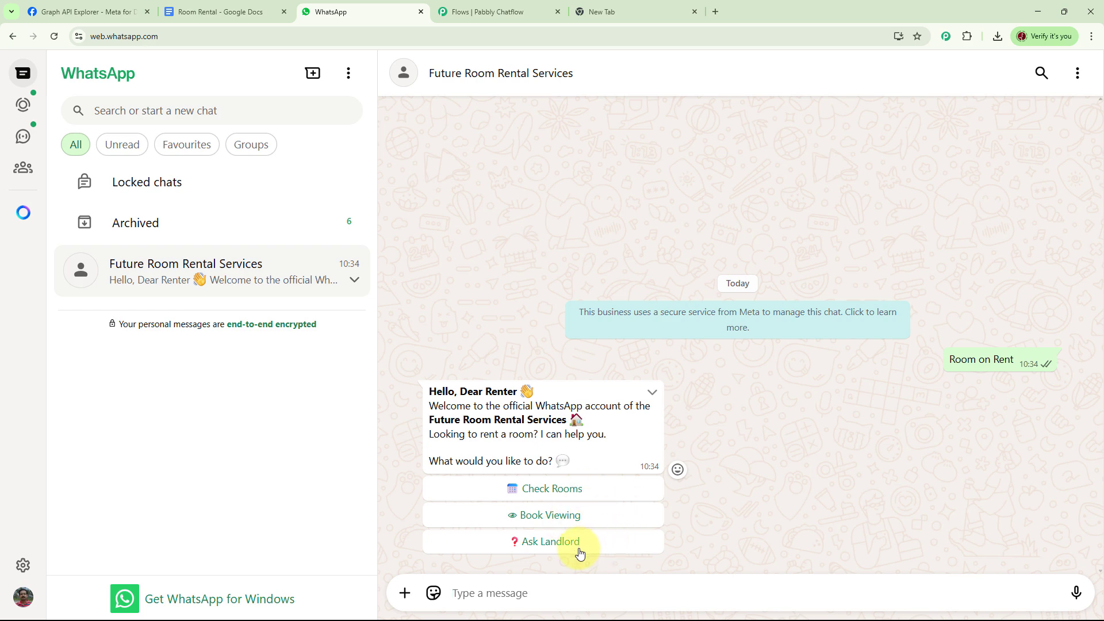
Step: Answer the chatbot with Check Rooms and request the room photos with View Photos
click(562, 497)
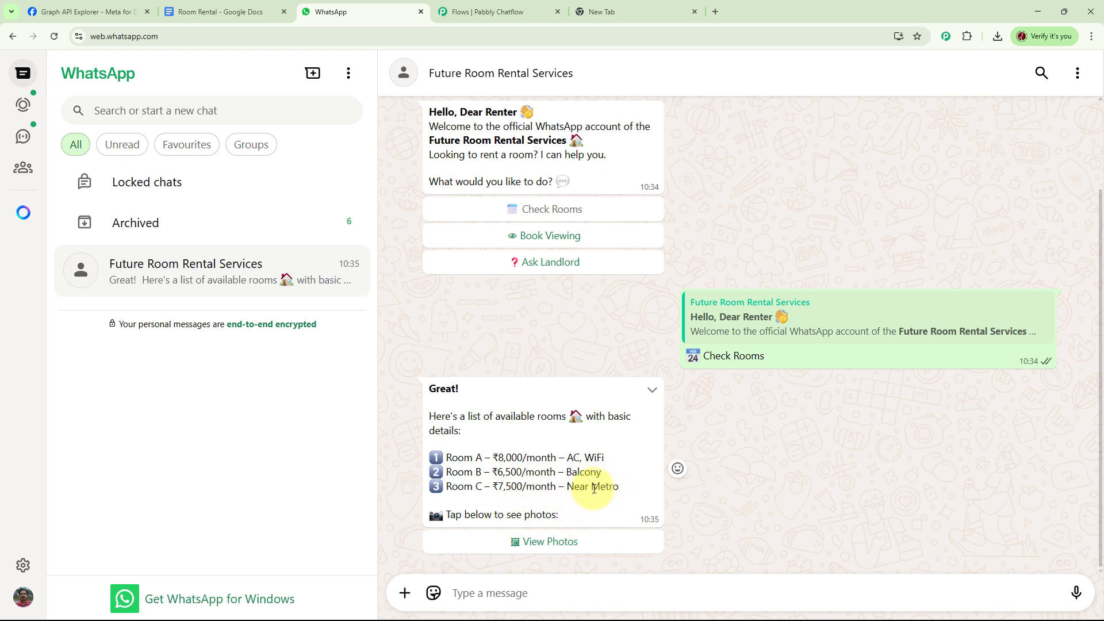
click(542, 543)
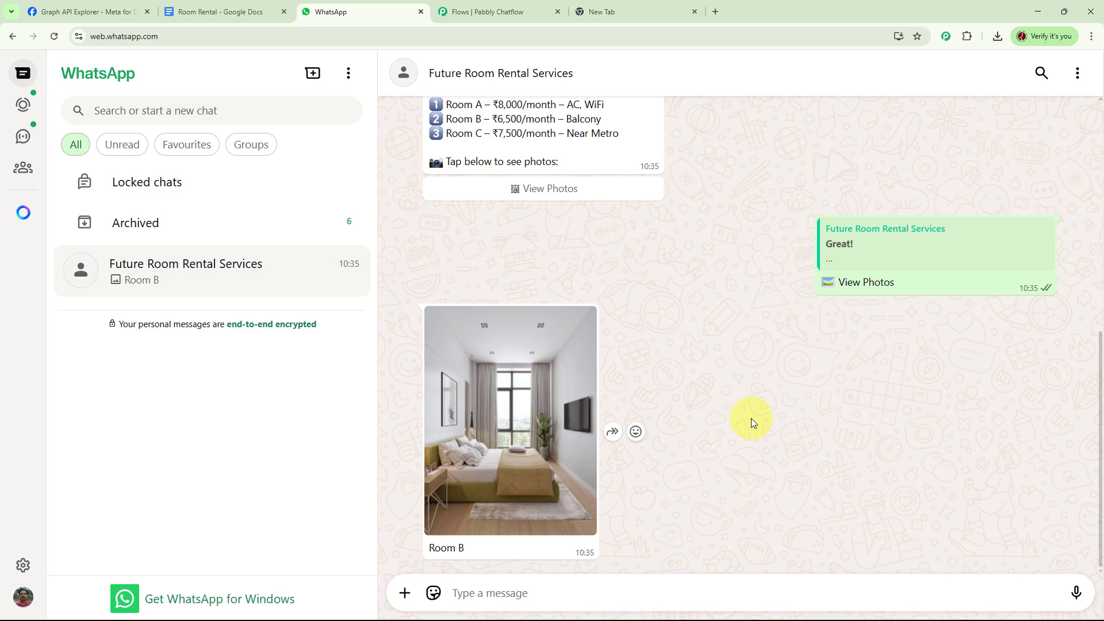
Step: Choose Book Viewing from the chatbot's welcome message and reply with the date "26 June 25" and the time "10 AM"
scroll(751, 418, up, 7)
click(578, 294)
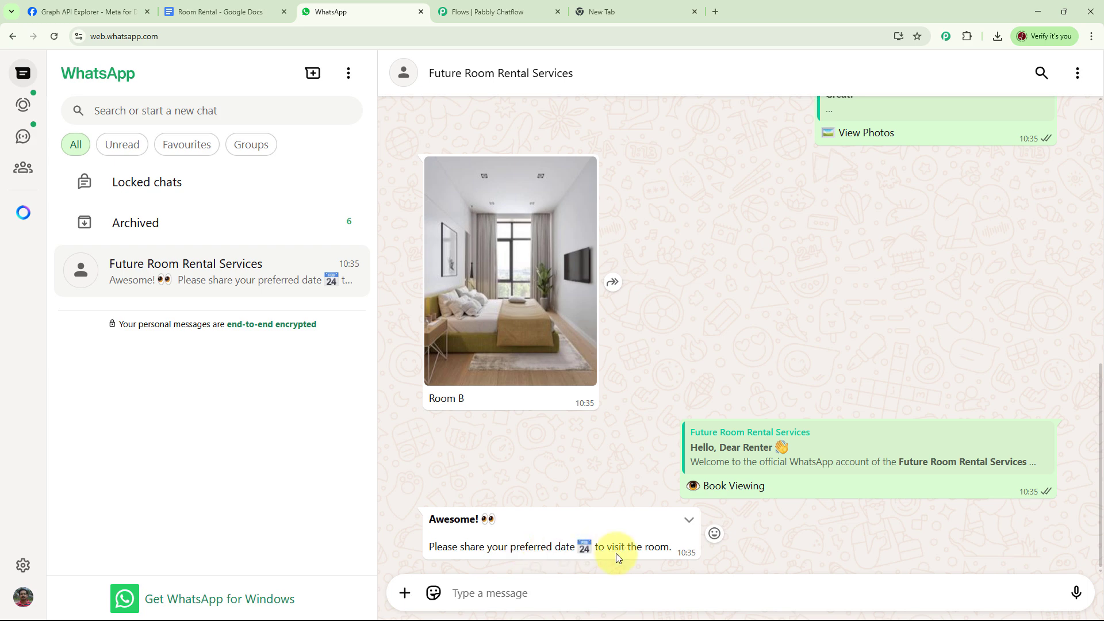
text(26 June 25)
key(Return)
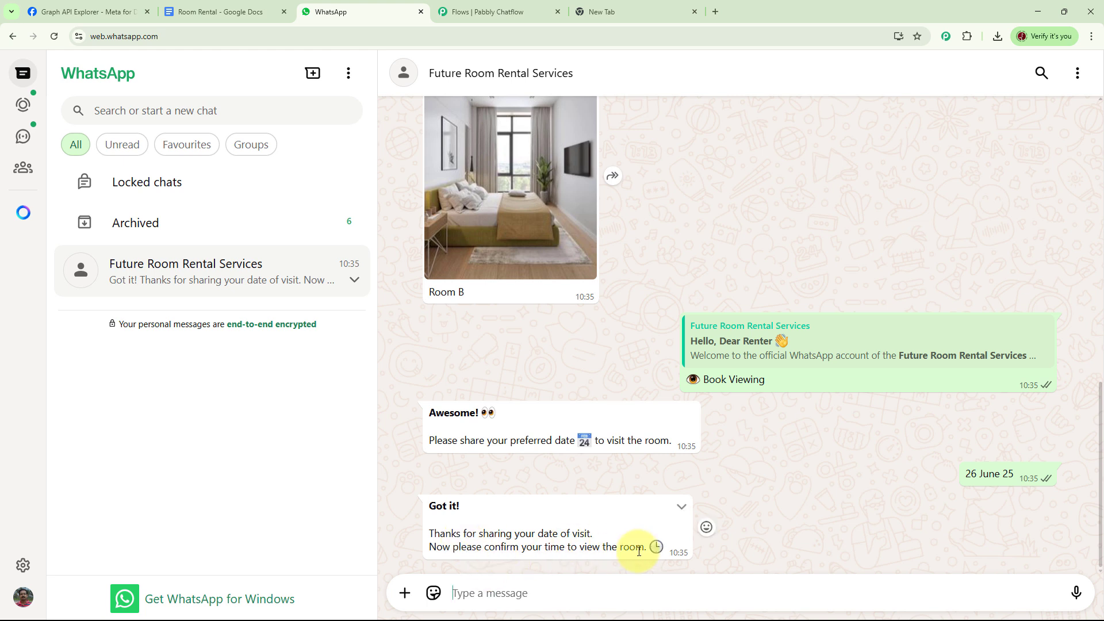
text(10 AM)
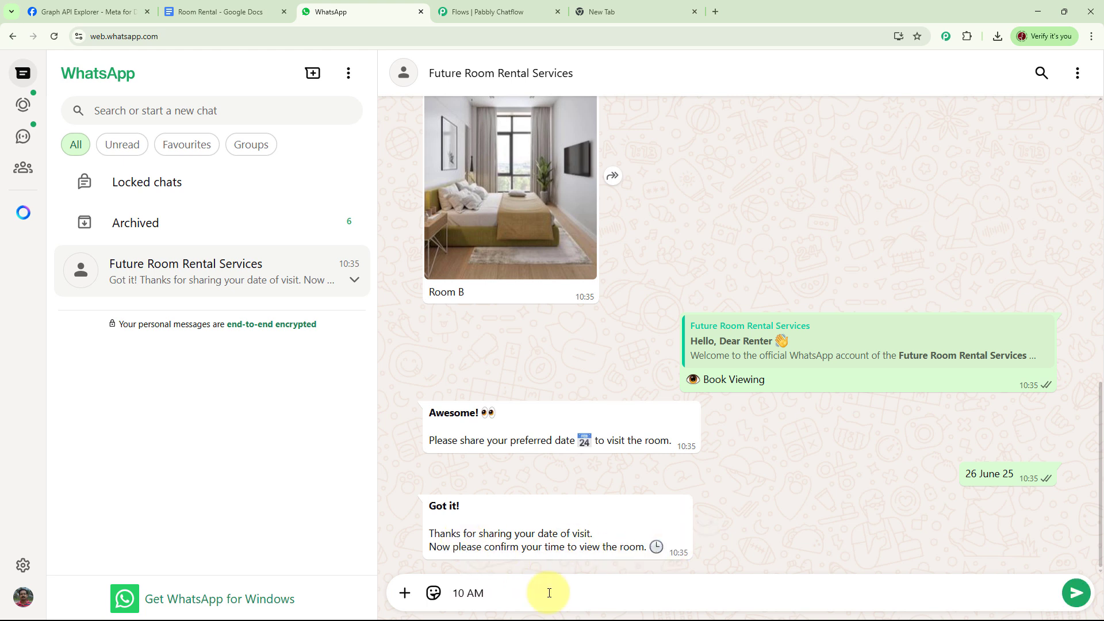
key(Return)
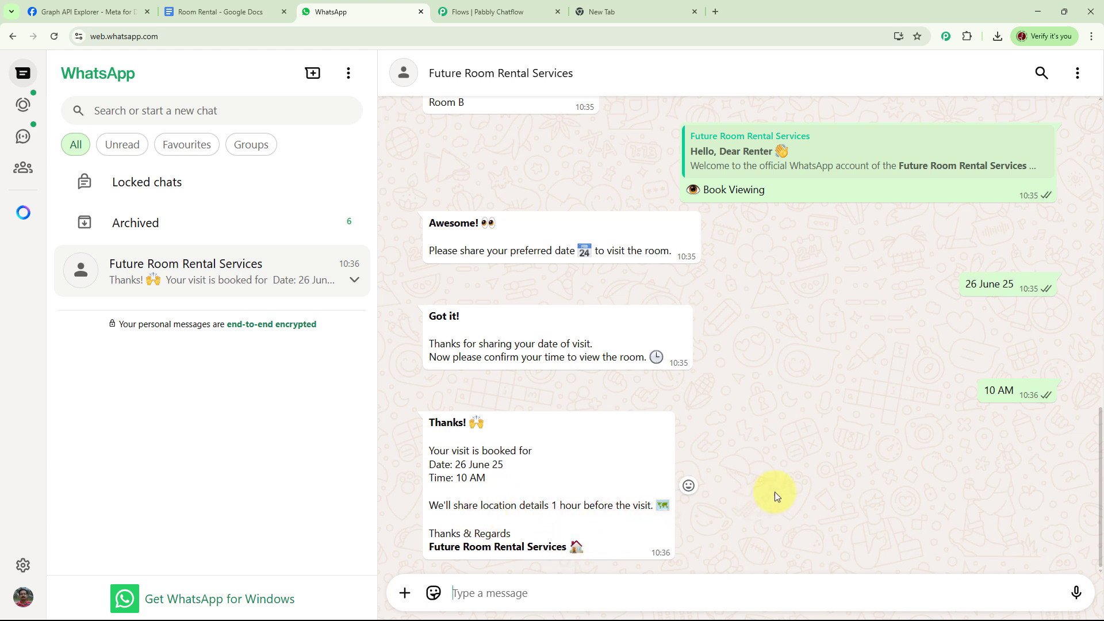
Step: Choose Ask Landlord from the chatbot's welcome message and review the conversation back to its start
scroll(774, 489, up, 10)
click(573, 275)
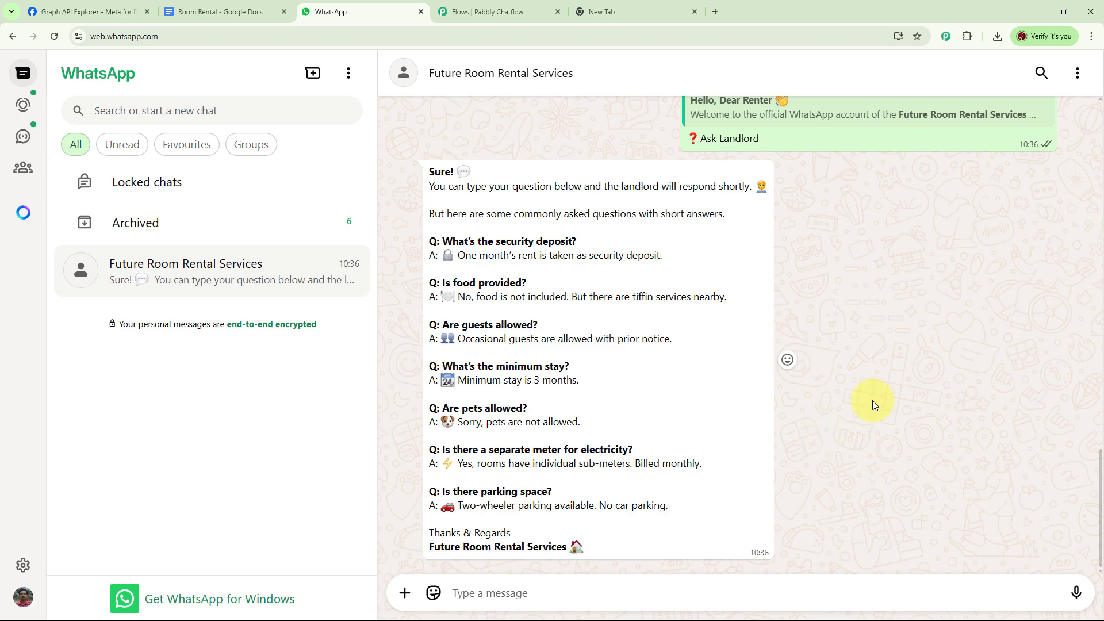
scroll(872, 400, up, 15)
scroll(872, 401, up, 7)
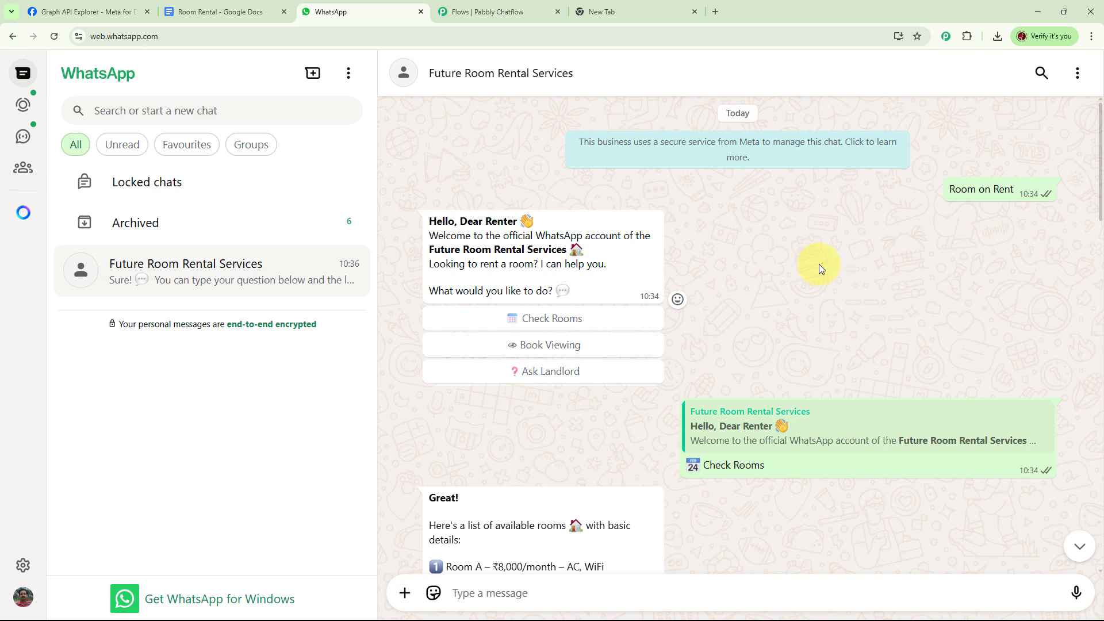
Step: Sign in from pabbly.com/chatflow in the empty browser tab and access the Pabbly Chatflow app
click(629, 12)
click(228, 34)
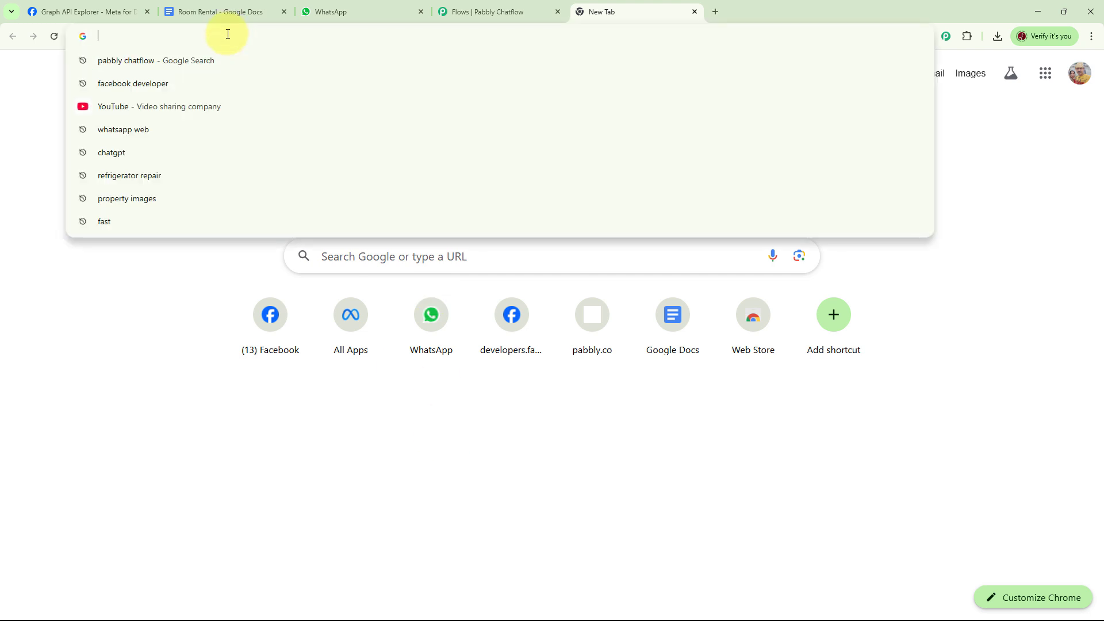
text(pabbly)
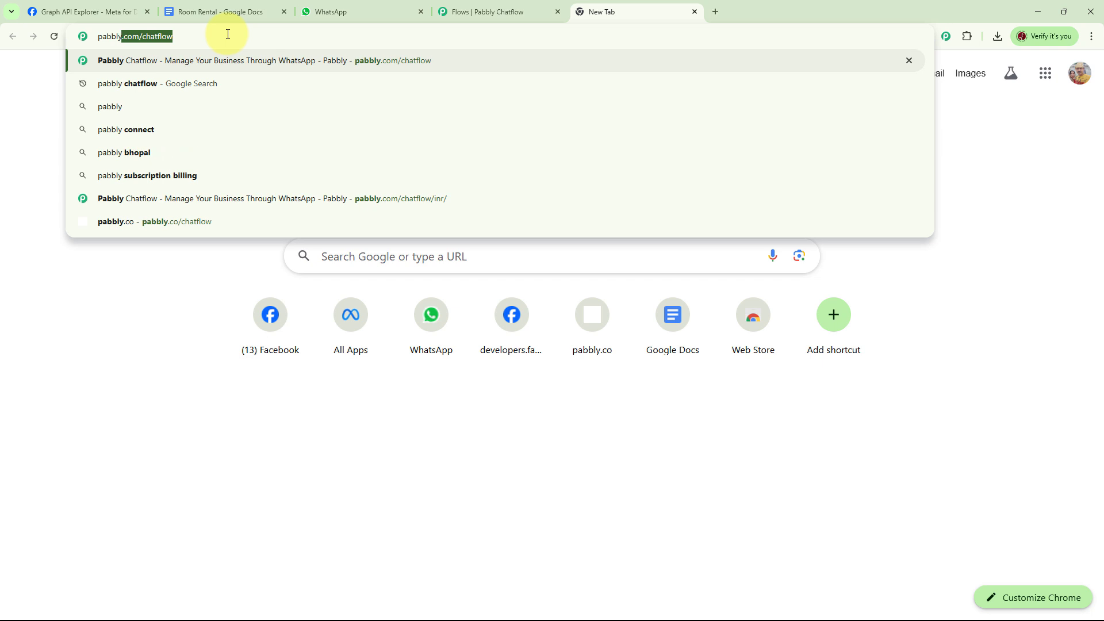
text(.com/)
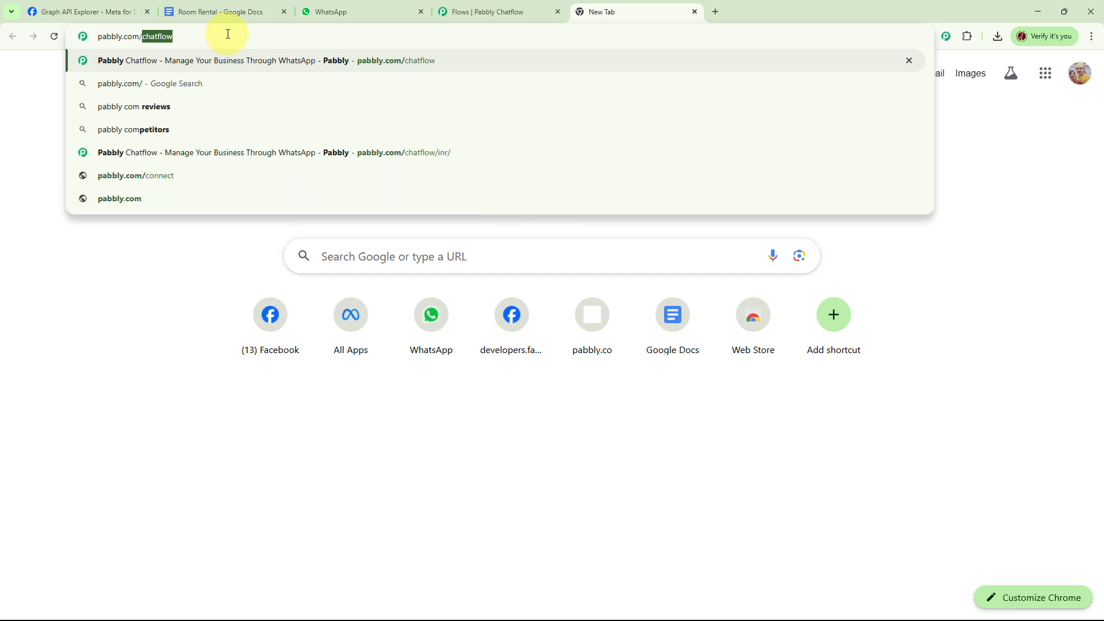
text(chatflo)
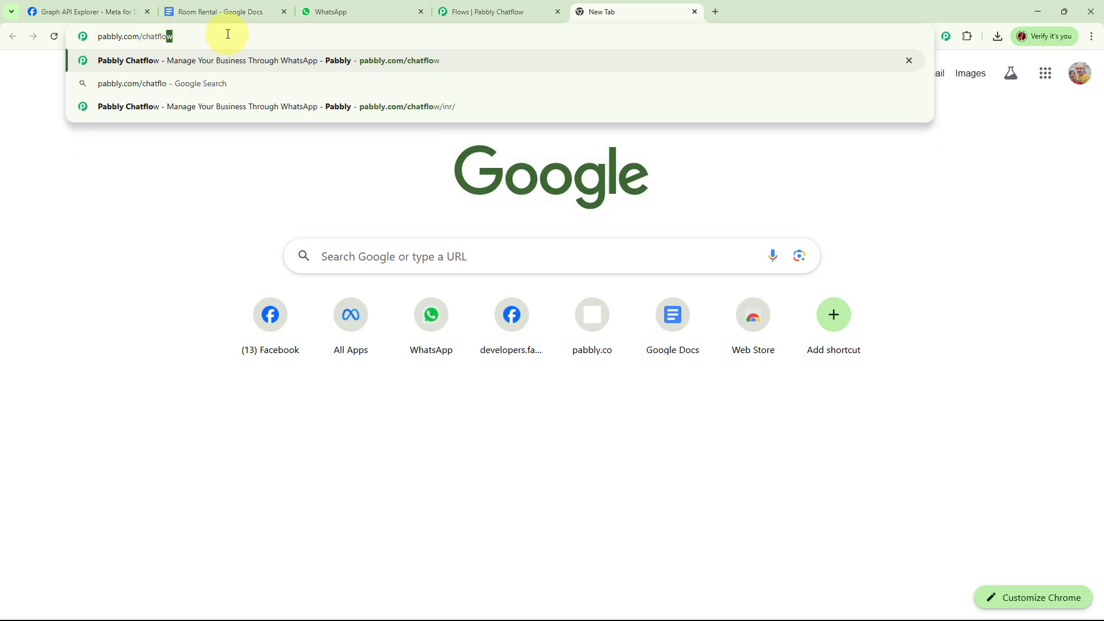
text(w)
key(Return)
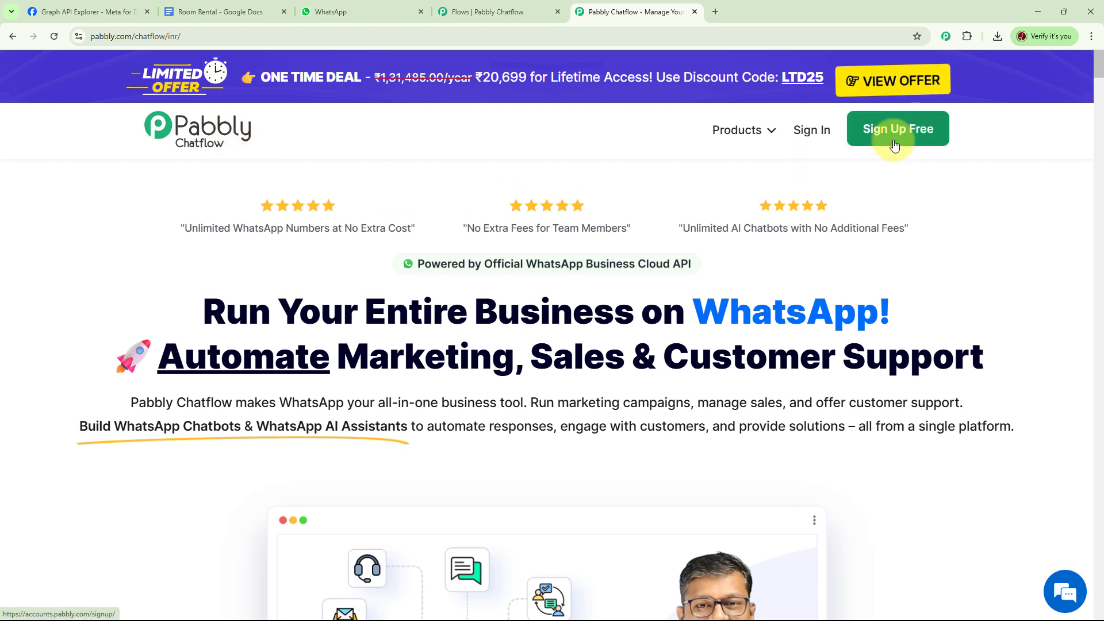
click(817, 137)
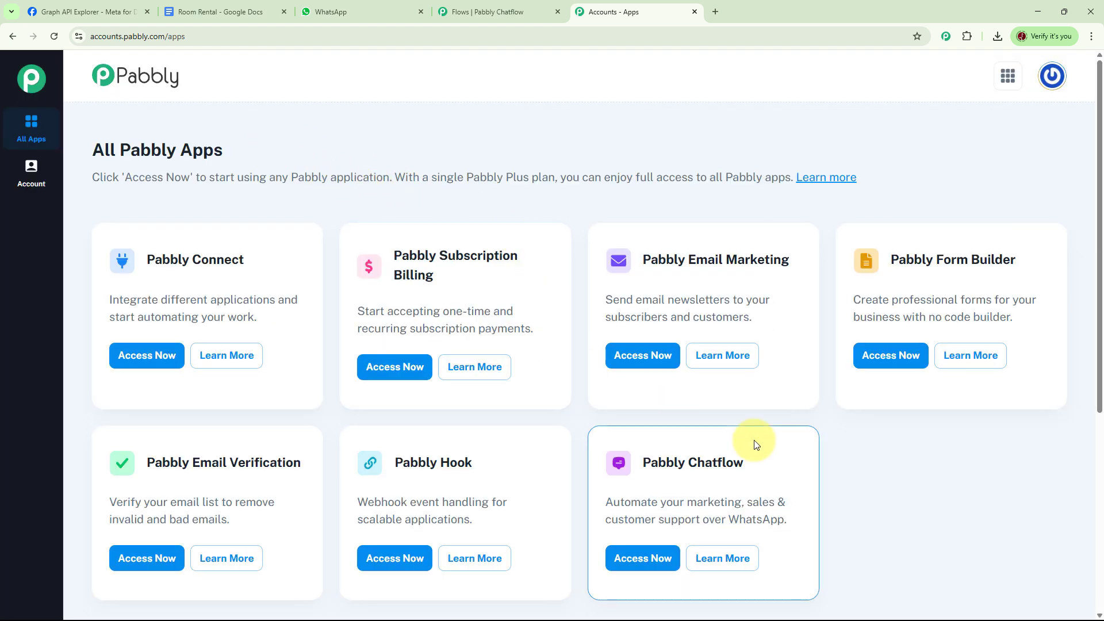
click(639, 558)
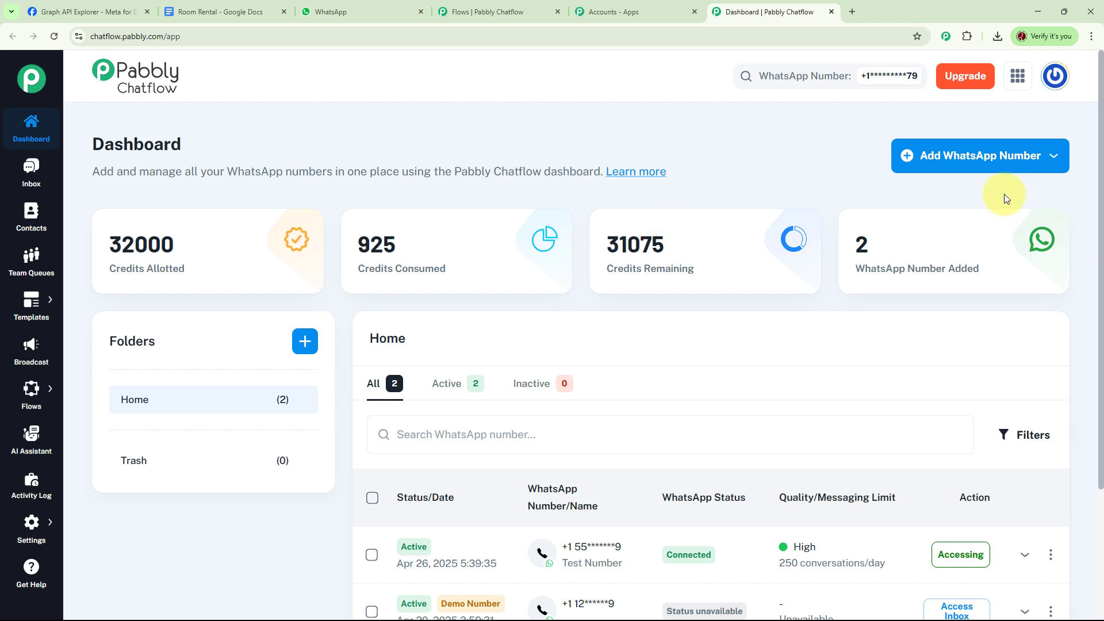
Step: Examine the options for adding a WhatsApp number and the list of numbers on the dashboard
click(933, 161)
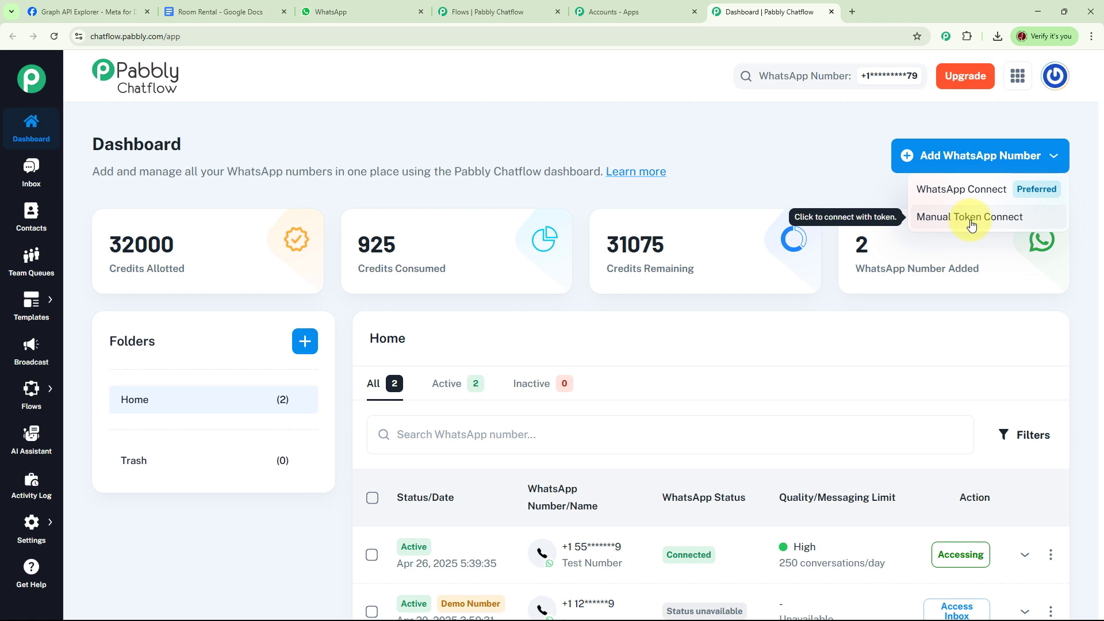
click(845, 181)
scroll(863, 314, down, 3)
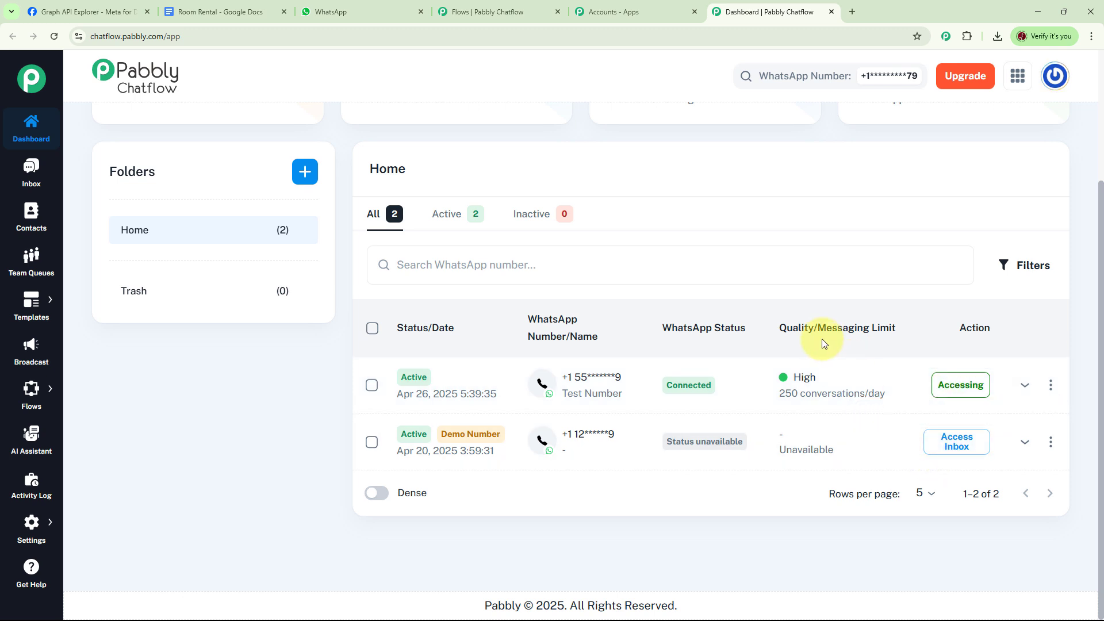
scroll(826, 343, up, 3)
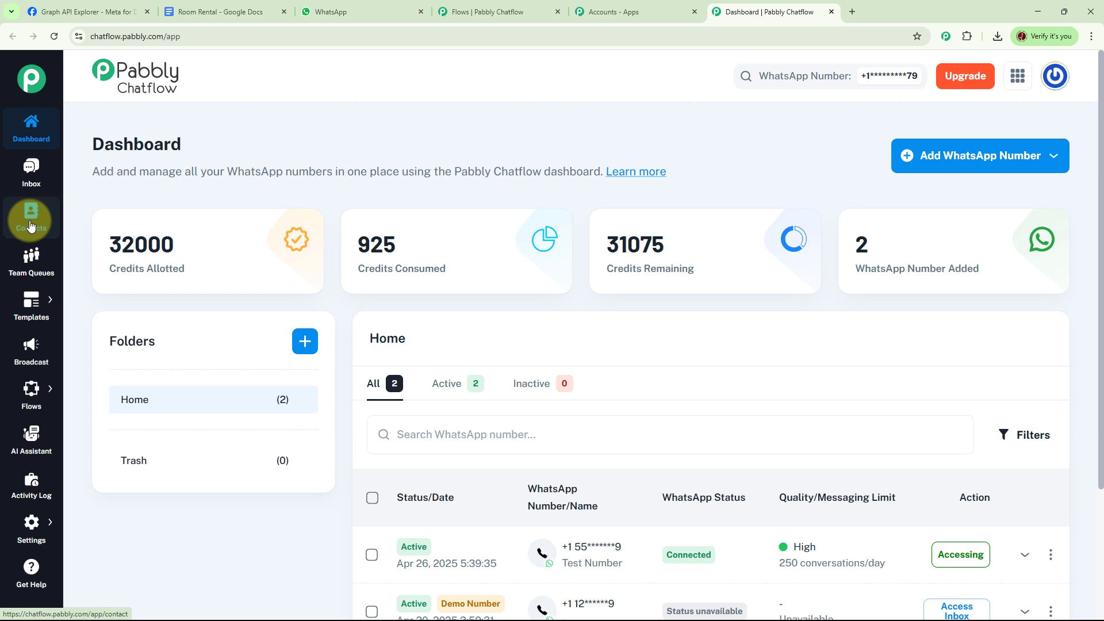
Step: Open the Flow Builder page and browse its flow list down to the Room Rental Business chatbot
mouse_move(29, 311)
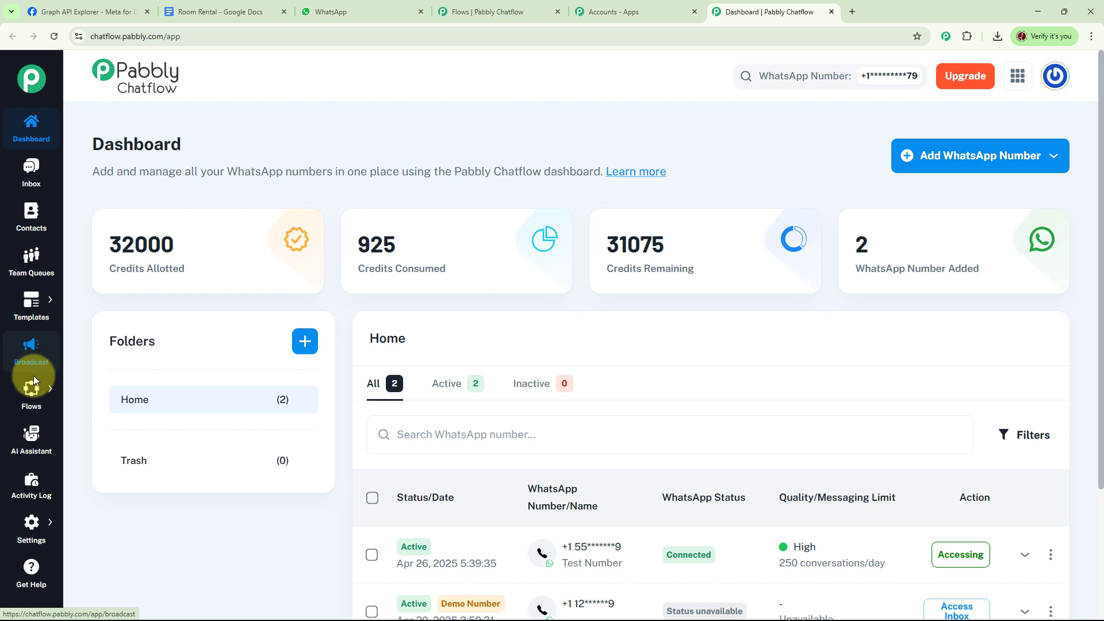
mouse_move(34, 396)
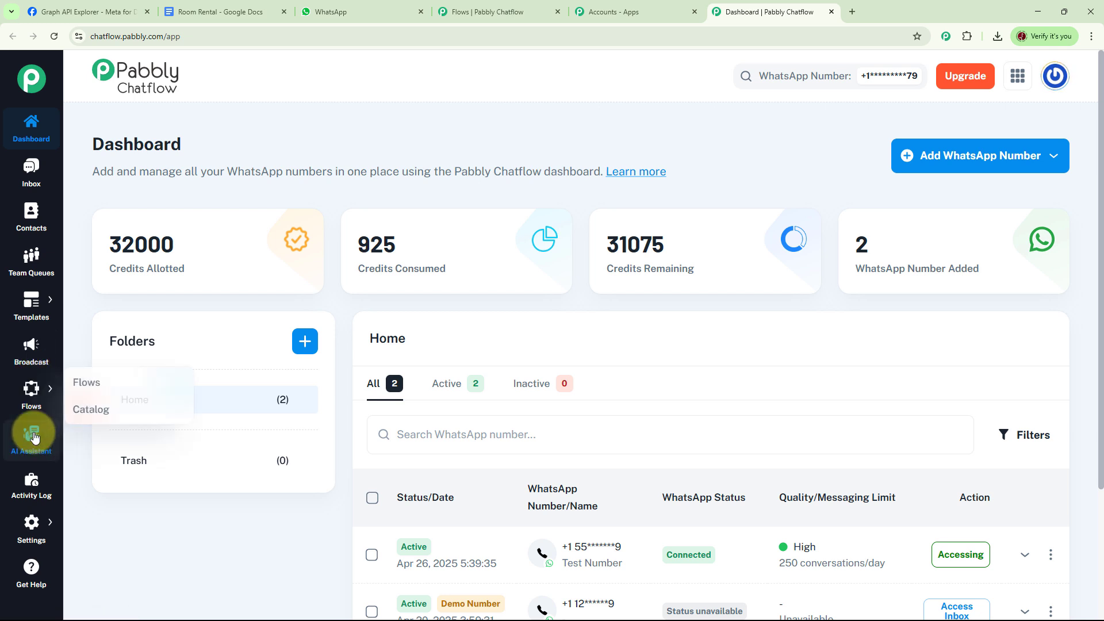
mouse_move(40, 526)
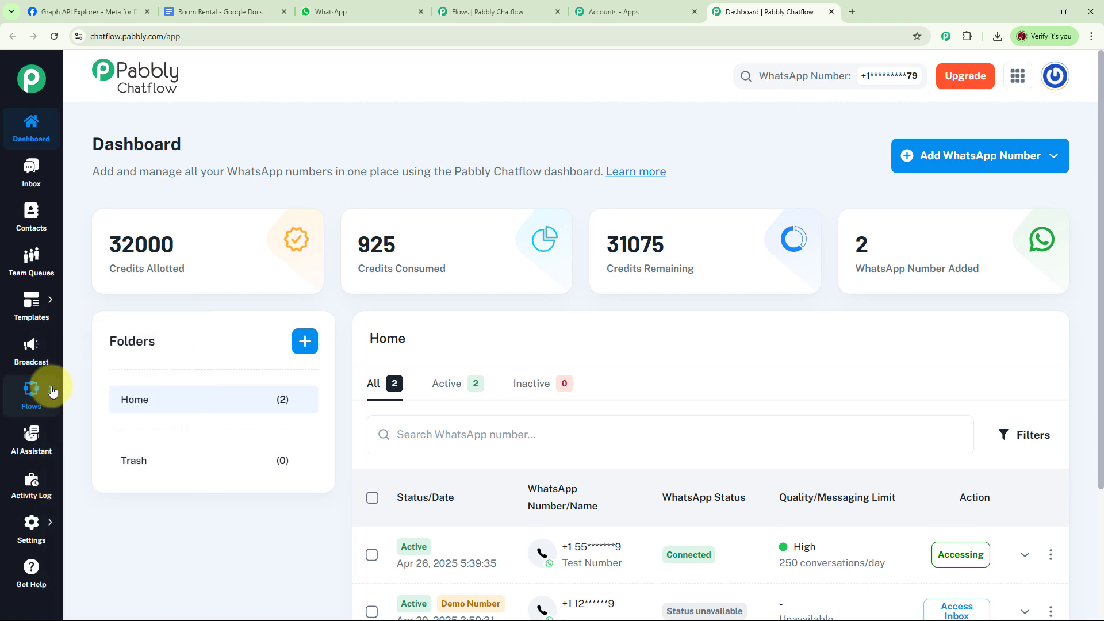
click(74, 384)
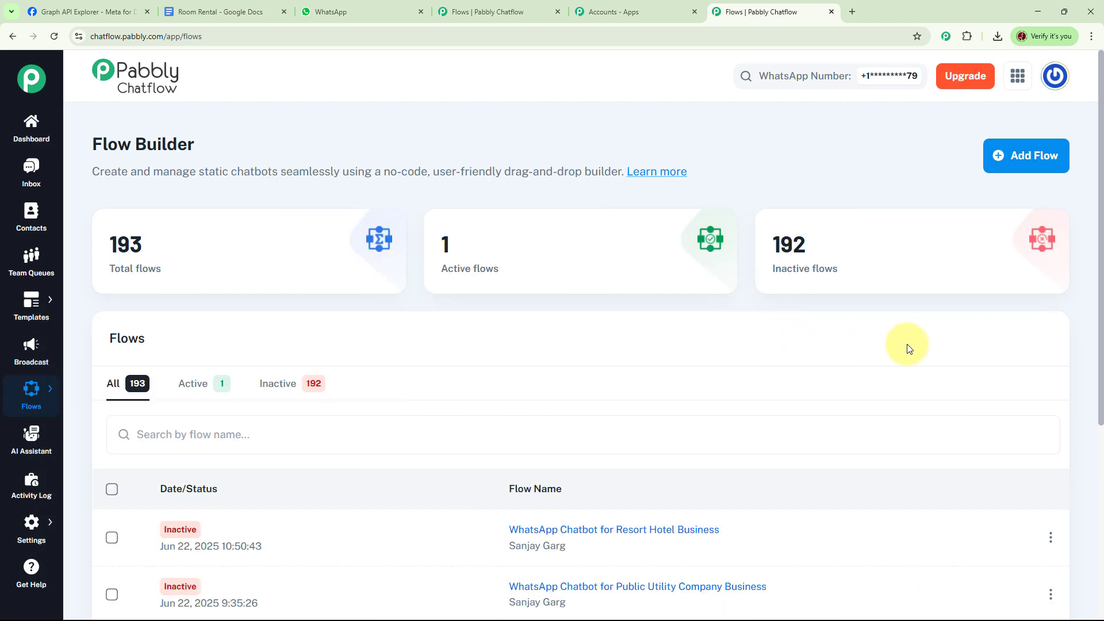
mouse_move(139, 260)
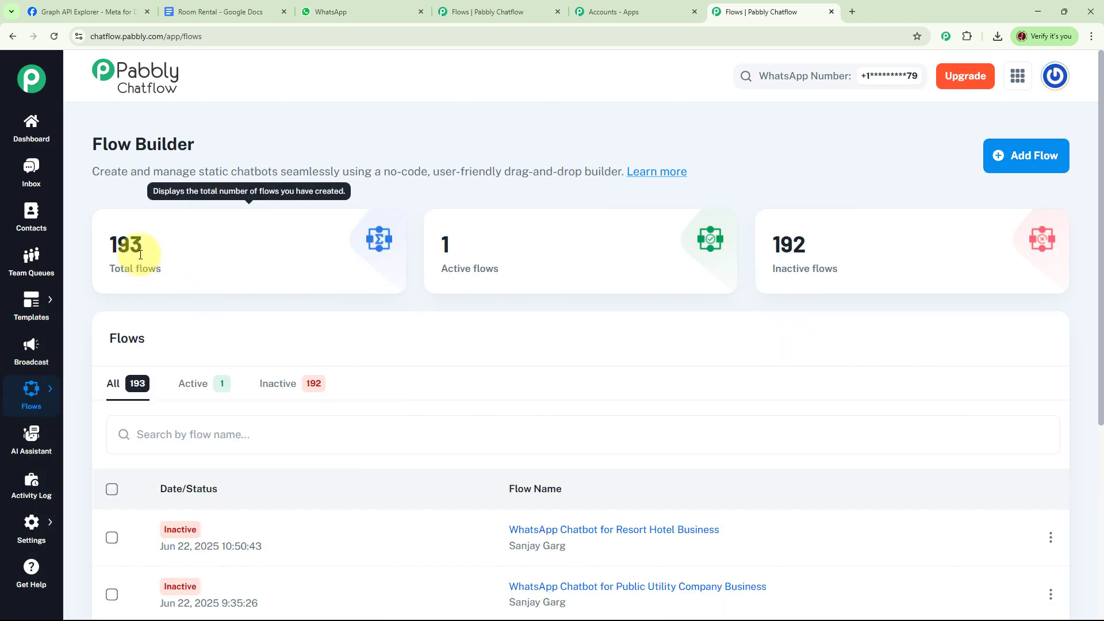
mouse_move(805, 256)
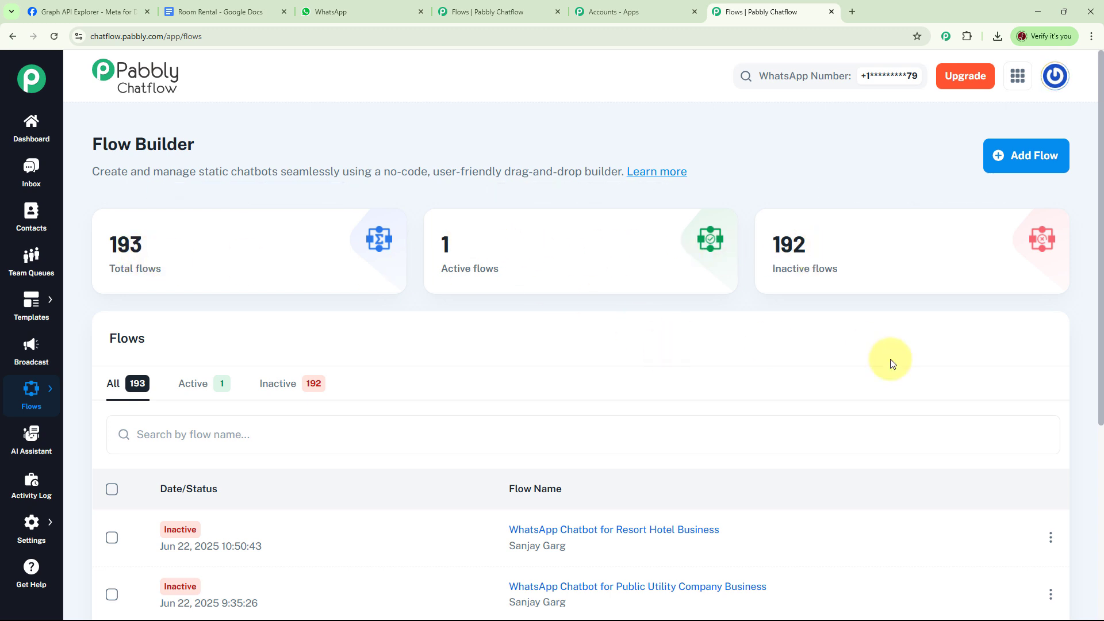
scroll(828, 362, down, 1)
scroll(828, 363, down, 5)
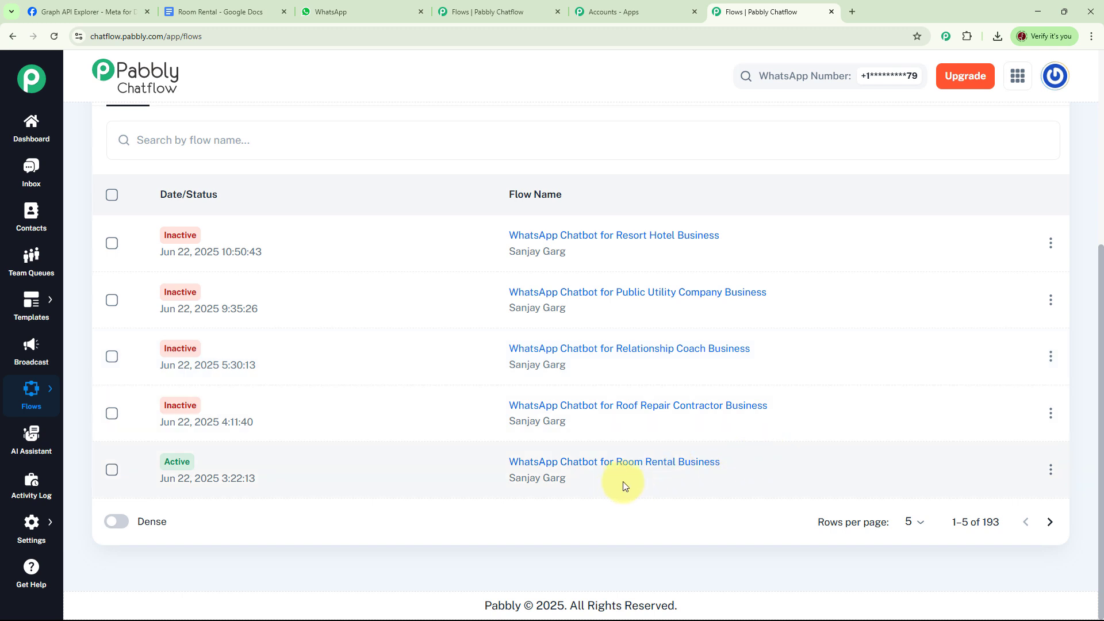
Step: Open the "WhatsApp Chatbot for Room Rental Business" flow, deactivate it and save
click(591, 465)
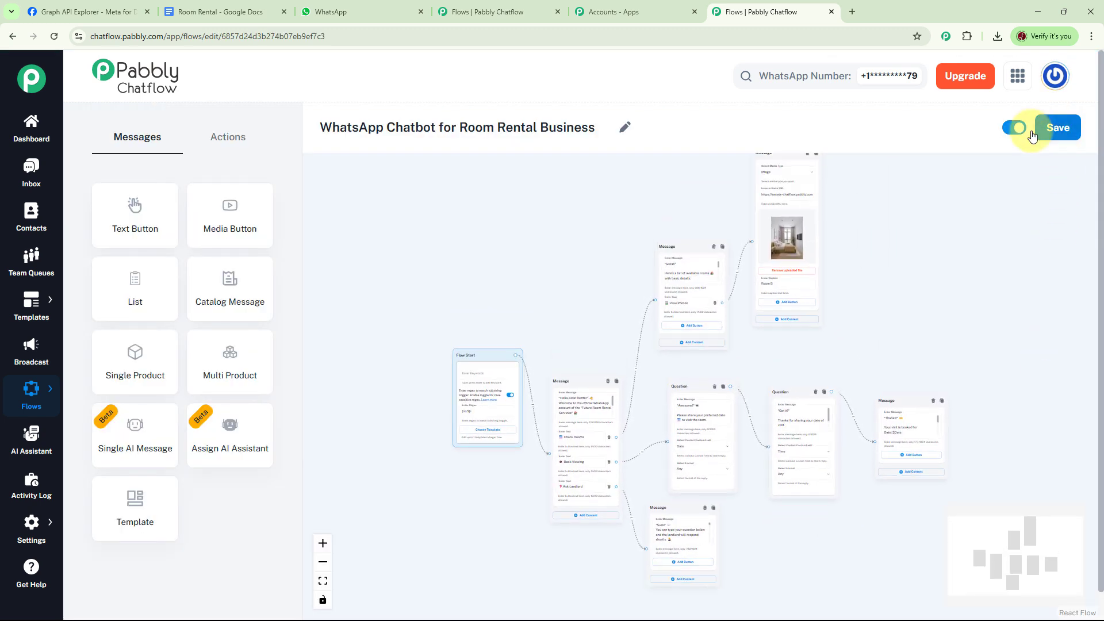
click(1014, 128)
click(1057, 128)
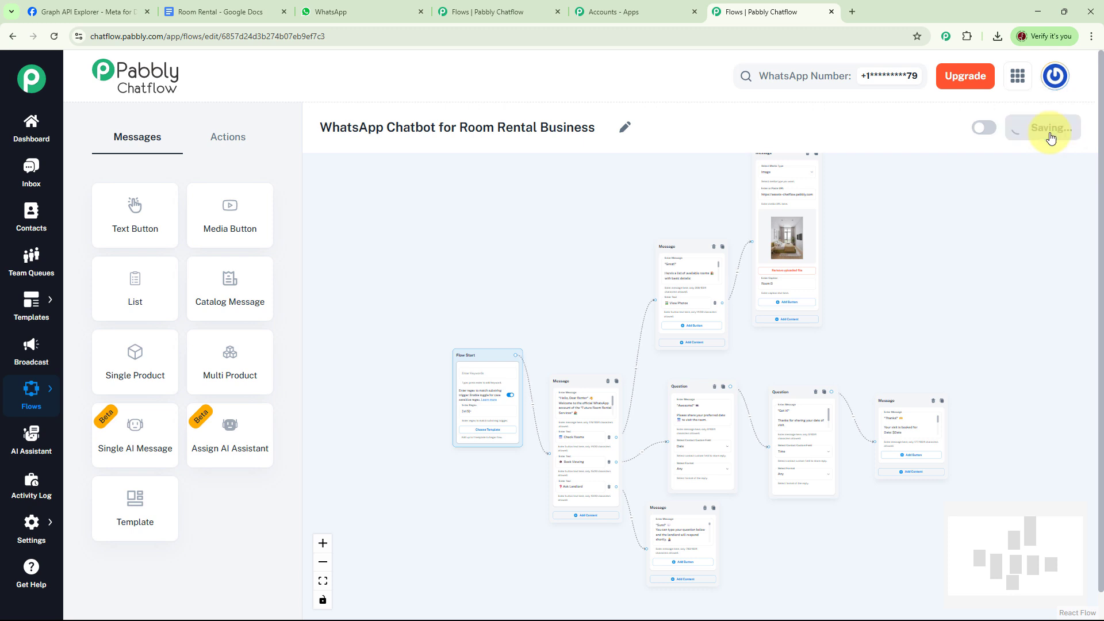
Step: Add a new flow named "WhatsApp Chatbot for Room Rental" and place its Flow Start block near the canvas's upper-left corner
mouse_move(40, 389)
click(92, 382)
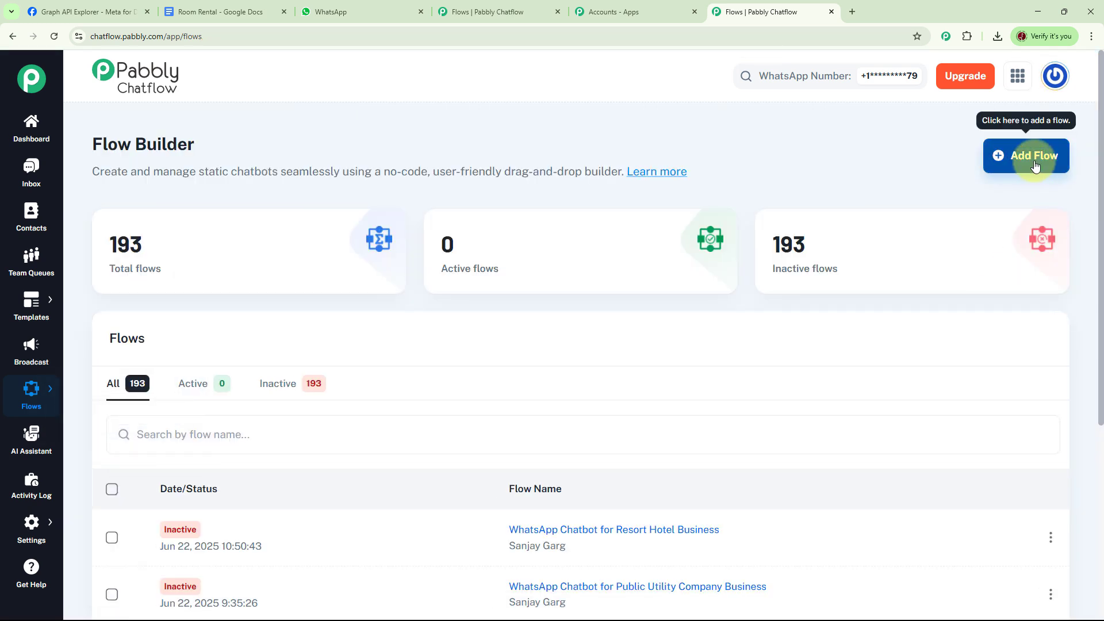
click(1034, 161)
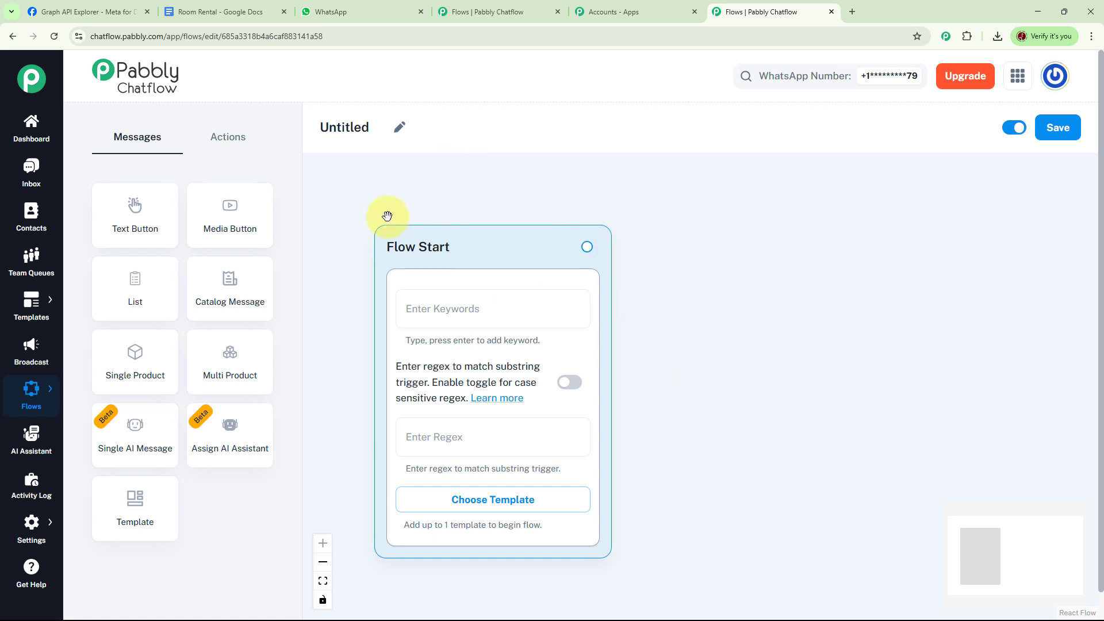
click(400, 129)
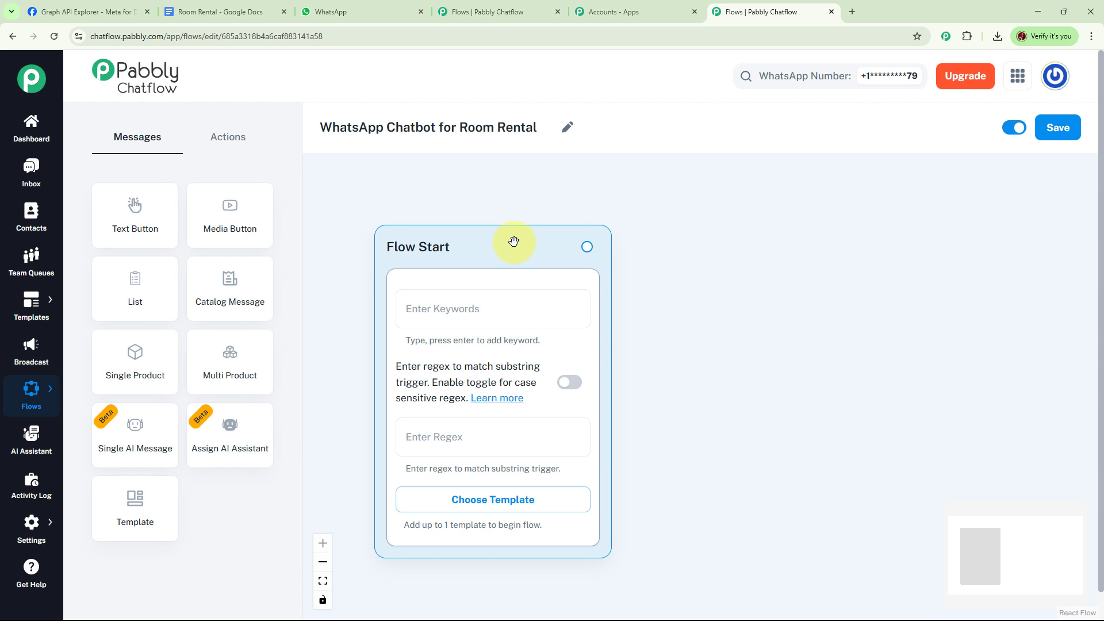
drag(513, 240, 461, 190)
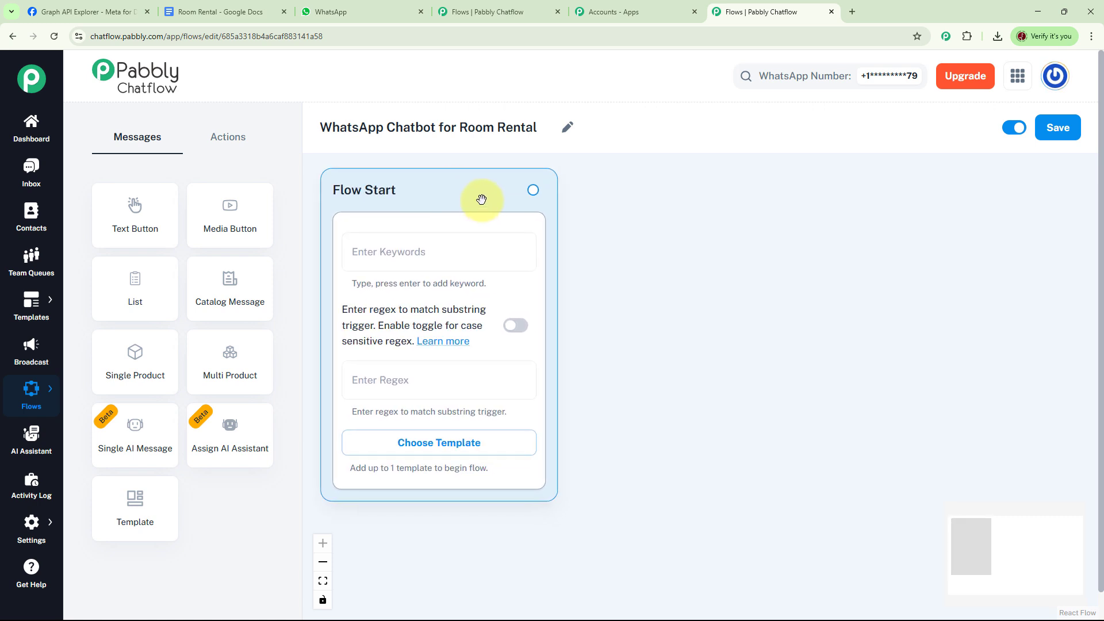
Step: Enable the case-sensitive regex trigger in the Flow Start block and set the regex to [\s\S]+
click(444, 248)
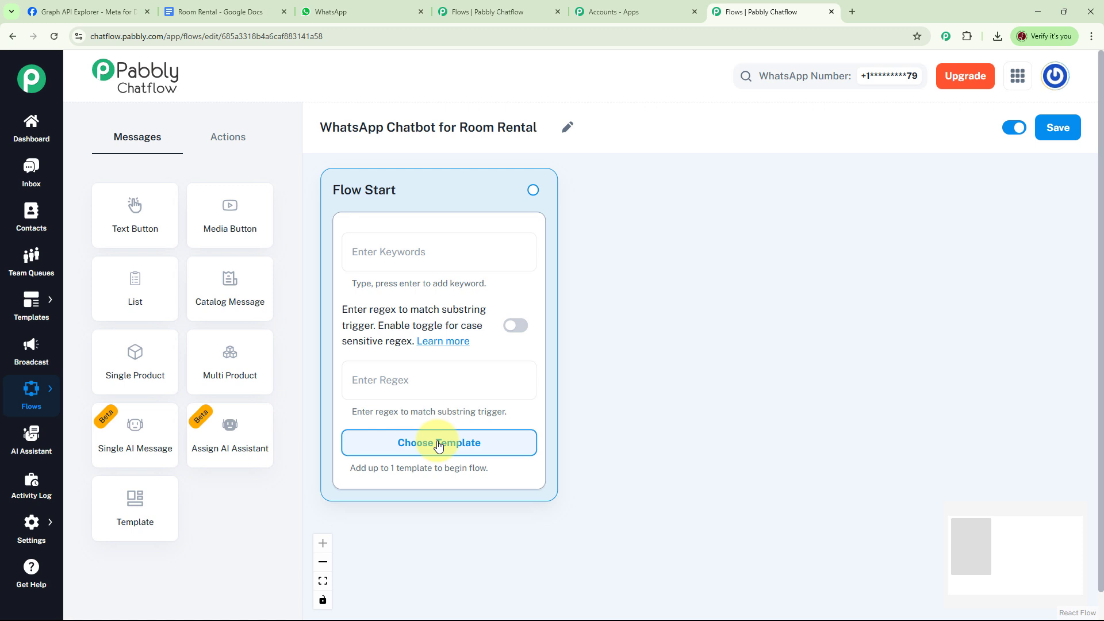
click(416, 385)
text([\s\S]+)
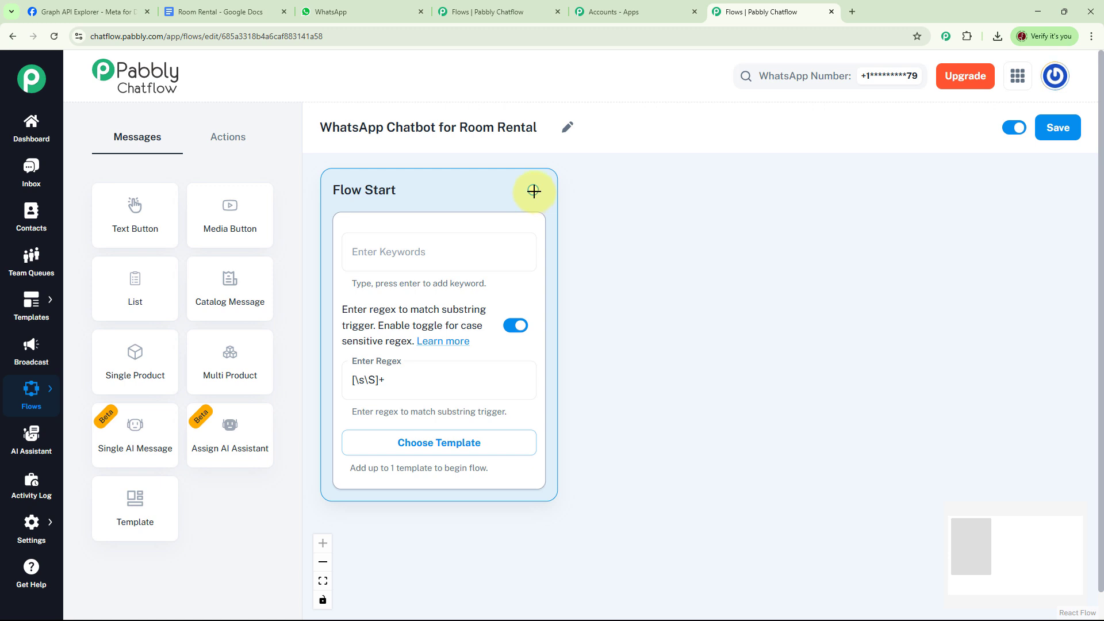
Step: Connect a Text + Button message to Flow Start, greeting "*Hello, Dear Renter* 👋", welcoming them to *Future Room Rental Services* and asking "What would you like to do?"
drag(535, 191, 651, 185)
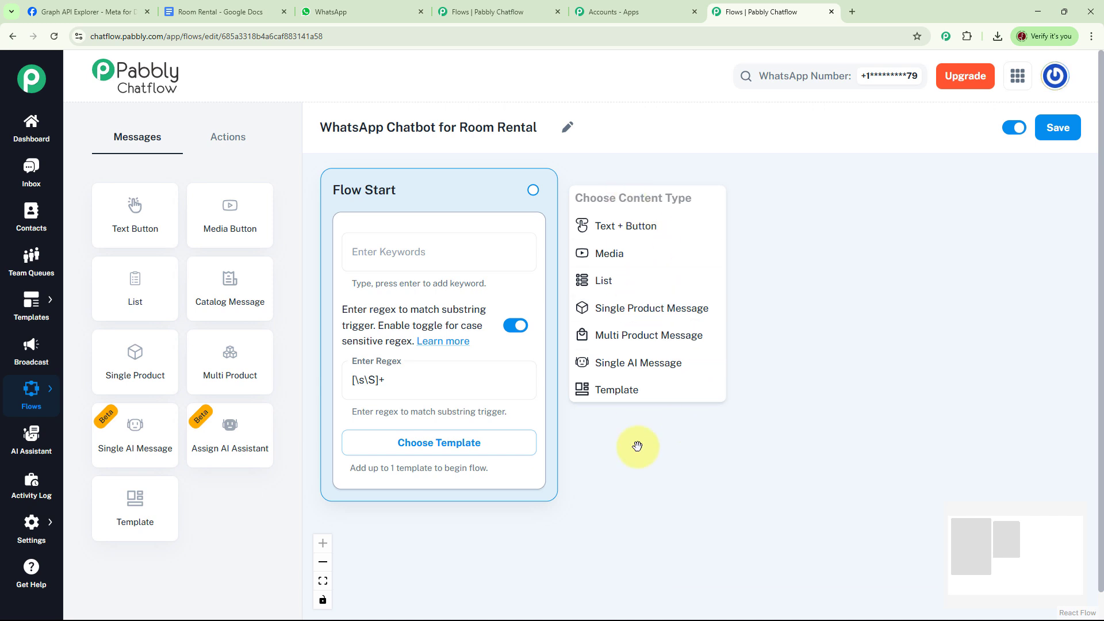
click(642, 230)
click(661, 264)
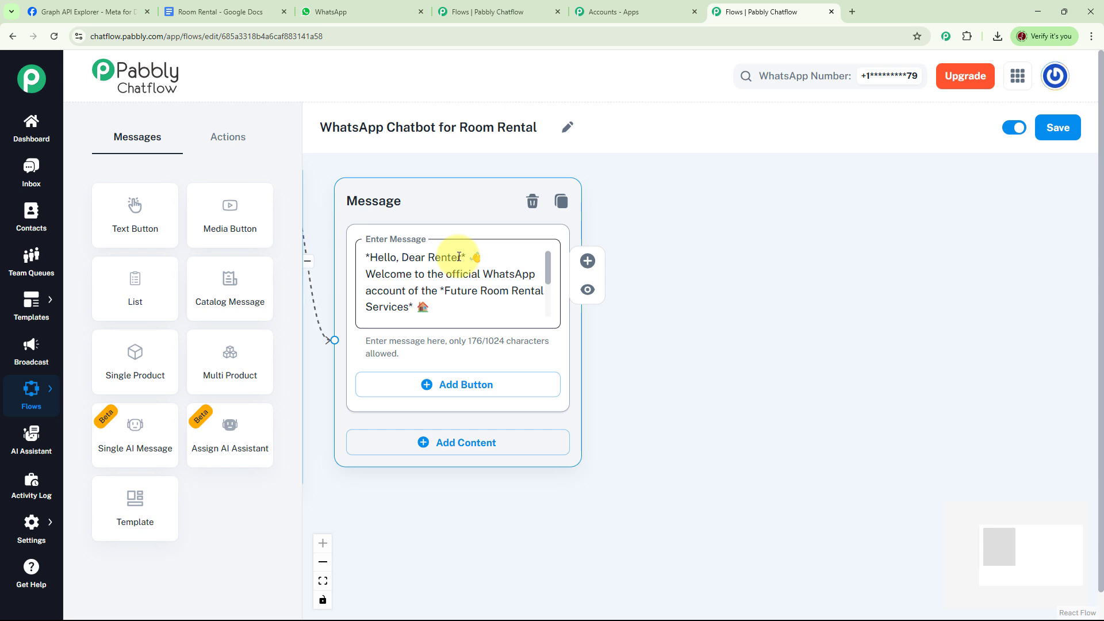
click(549, 275)
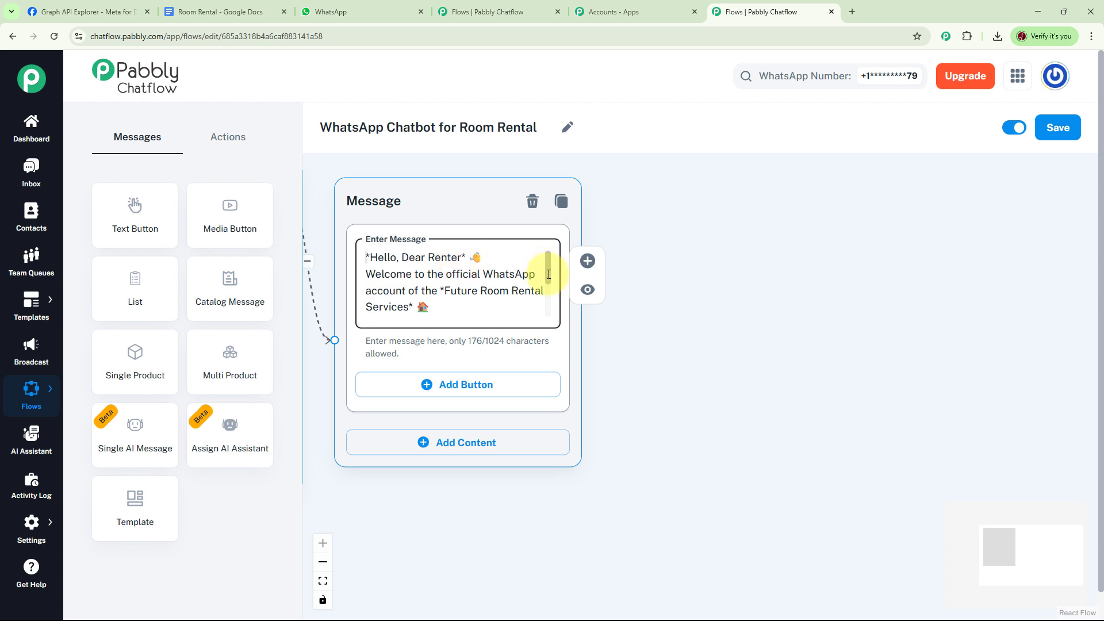
drag(548, 275, 548, 306)
Step: Add three buttons to the welcome message: "🗓️ Check Rooms", "👁️ Book Viewing" and "❓ Ask Landlord"
click(643, 352)
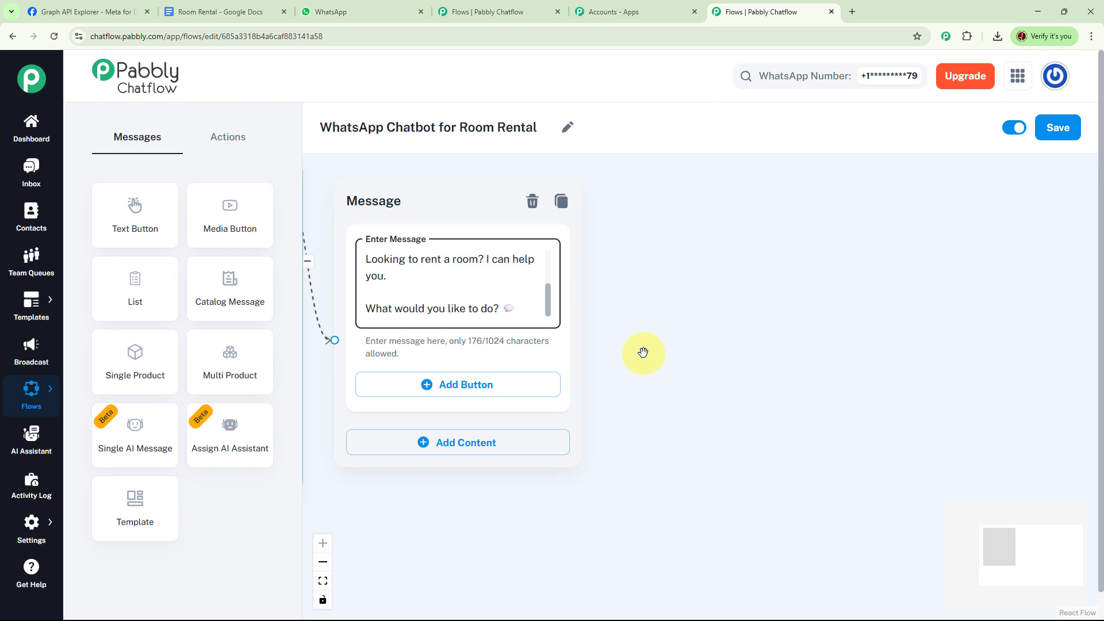
drag(643, 352, 627, 320)
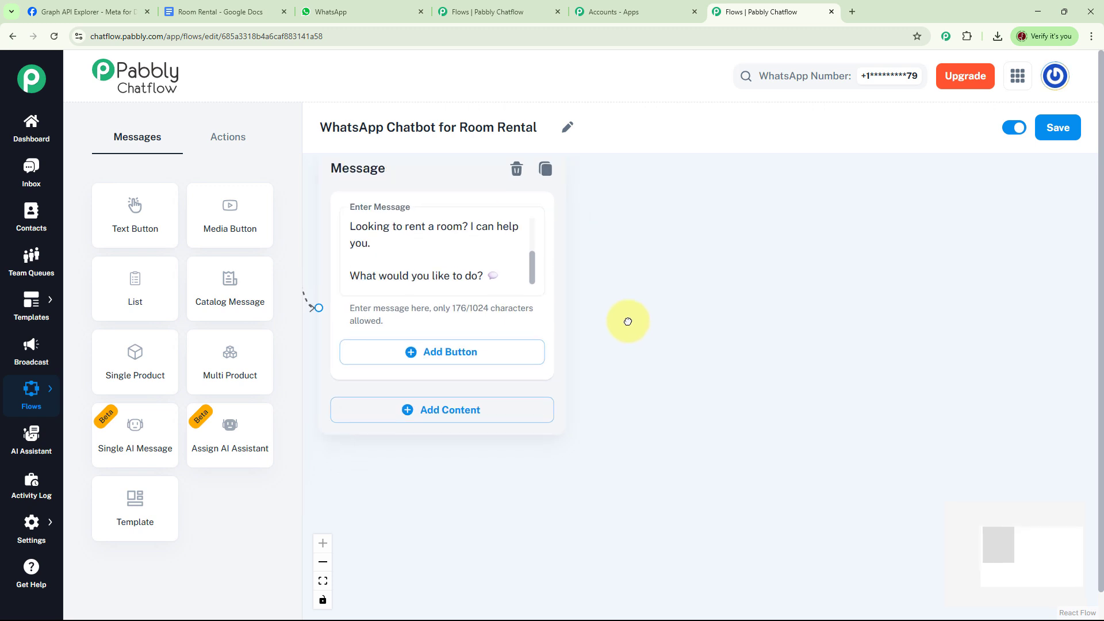
click(486, 361)
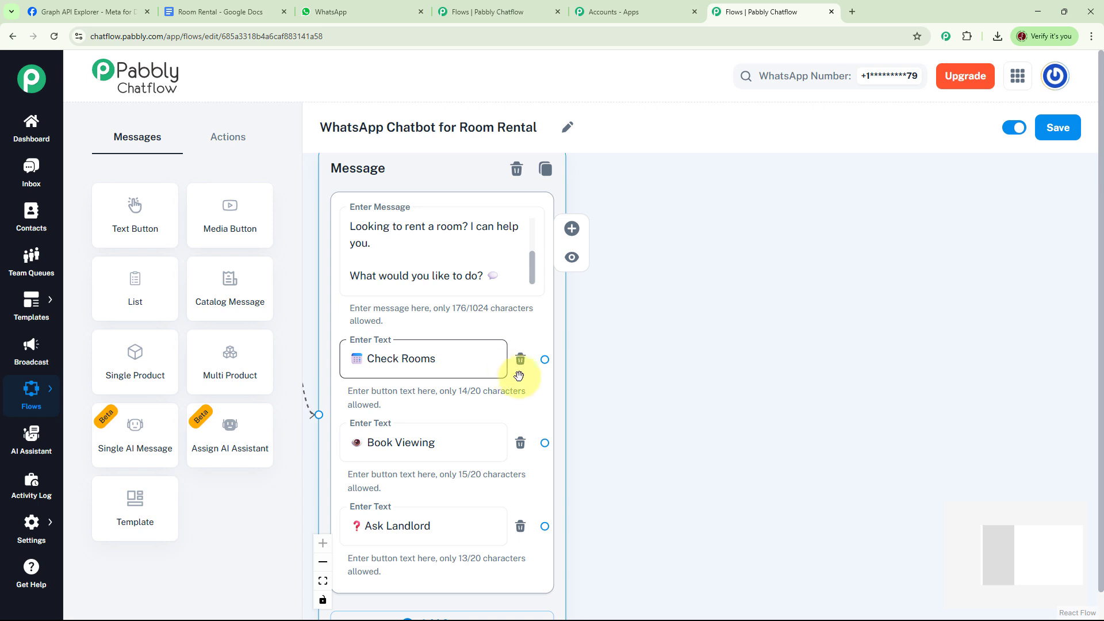
Step: Connect a Text + Button message to Check Rooms, starting "*Great!* Here's a list of available rooms 🏠 with basic details:" and ending "Tap below to see photos:"
drag(548, 359, 704, 217)
click(661, 227)
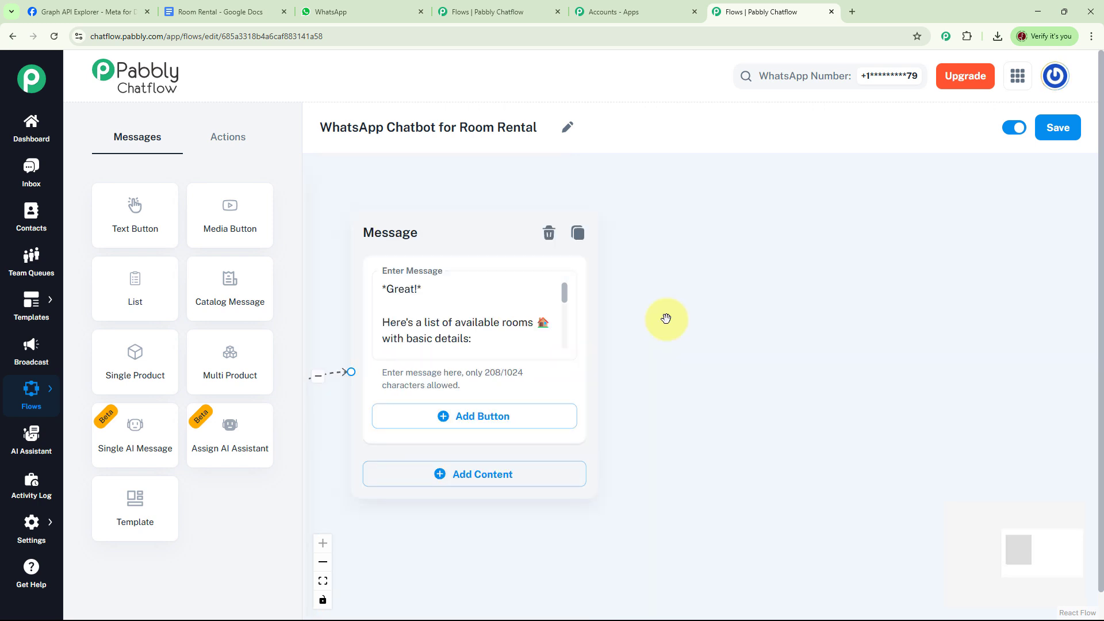
click(566, 299)
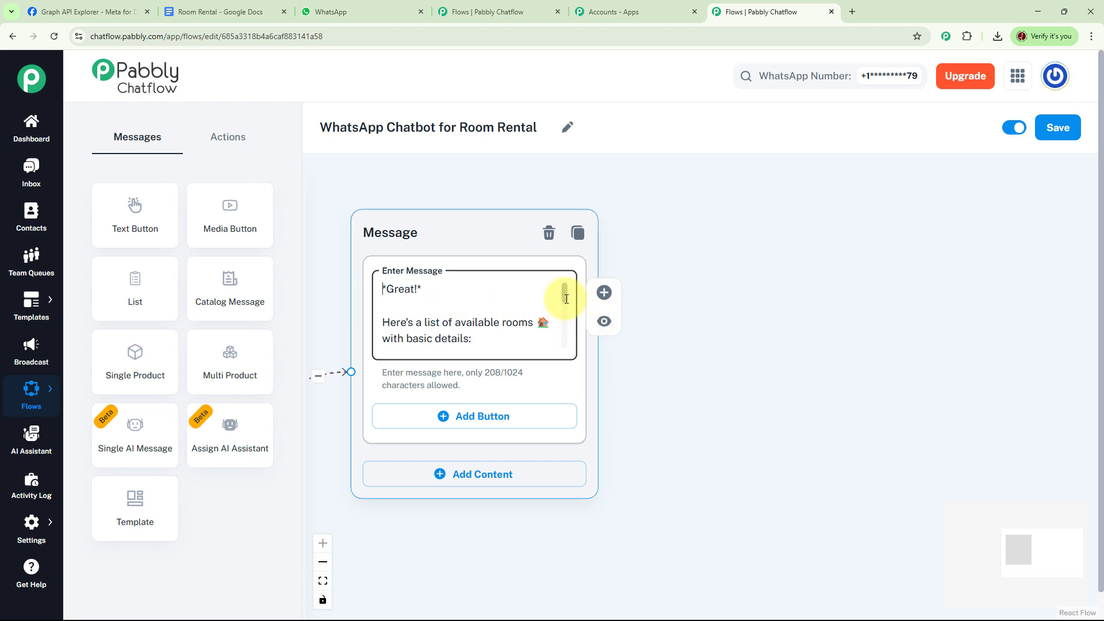
drag(566, 299, 566, 354)
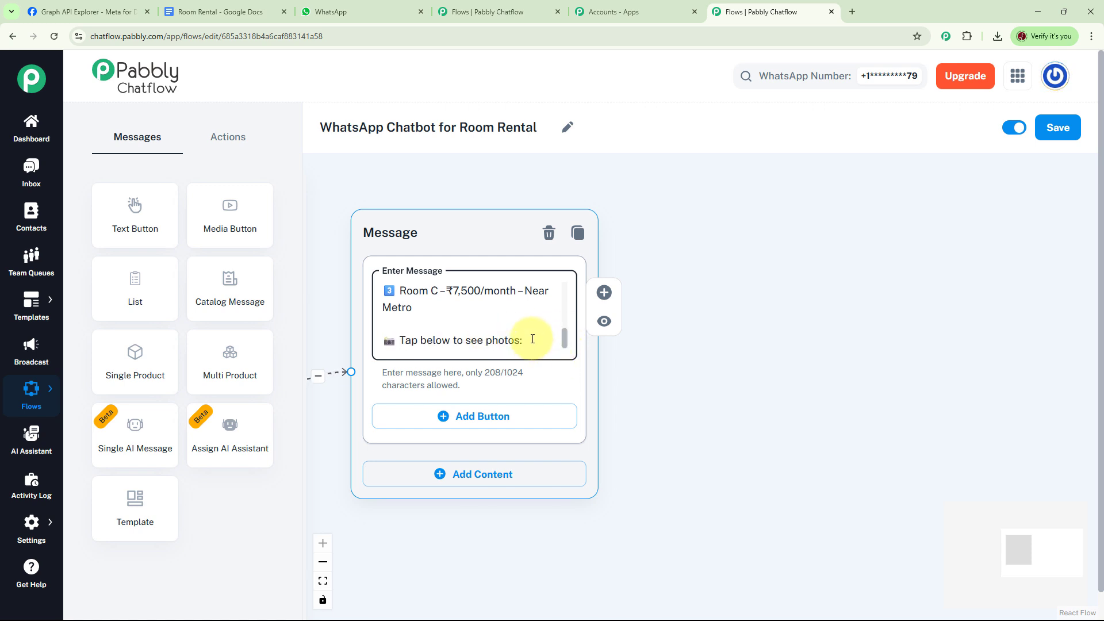
Step: Add a "🖼️ View Photos" button to the available rooms message
click(493, 419)
click(493, 419)
text(🖼️ View Photos)
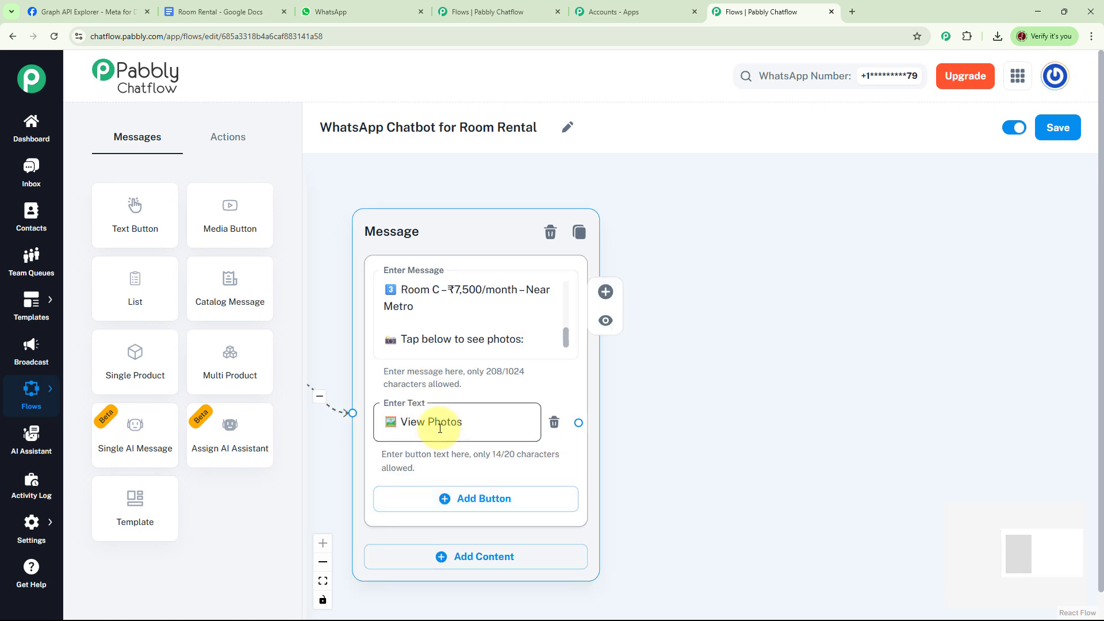
click(610, 440)
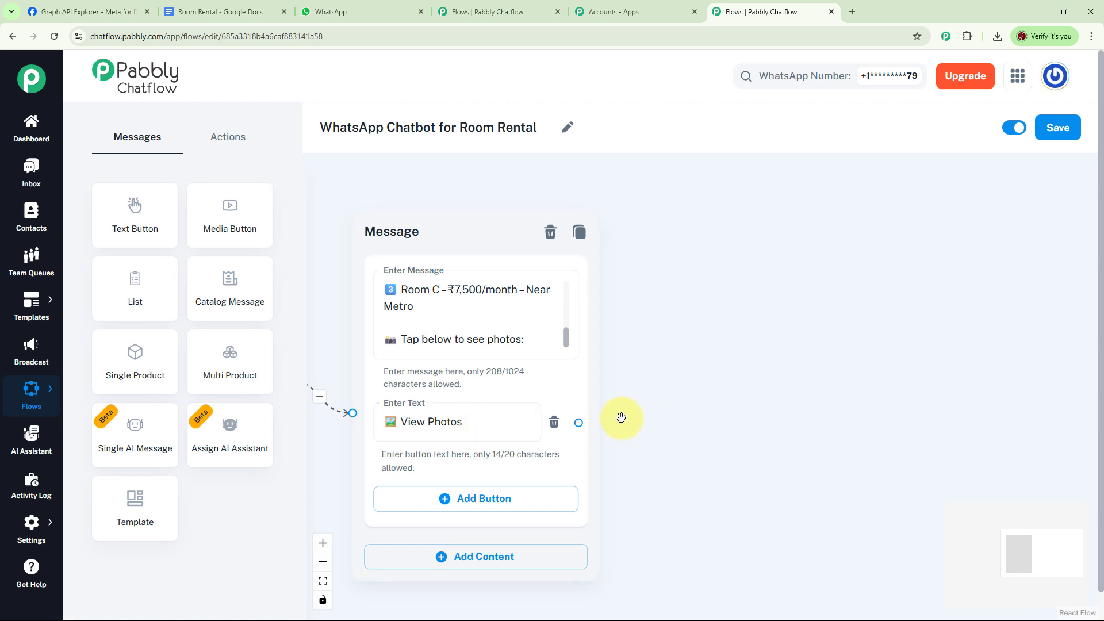
Step: Connect a Media message to the View Photos button, set its media type to Image and upload the bedroom photo
click(581, 423)
drag(581, 423, 716, 216)
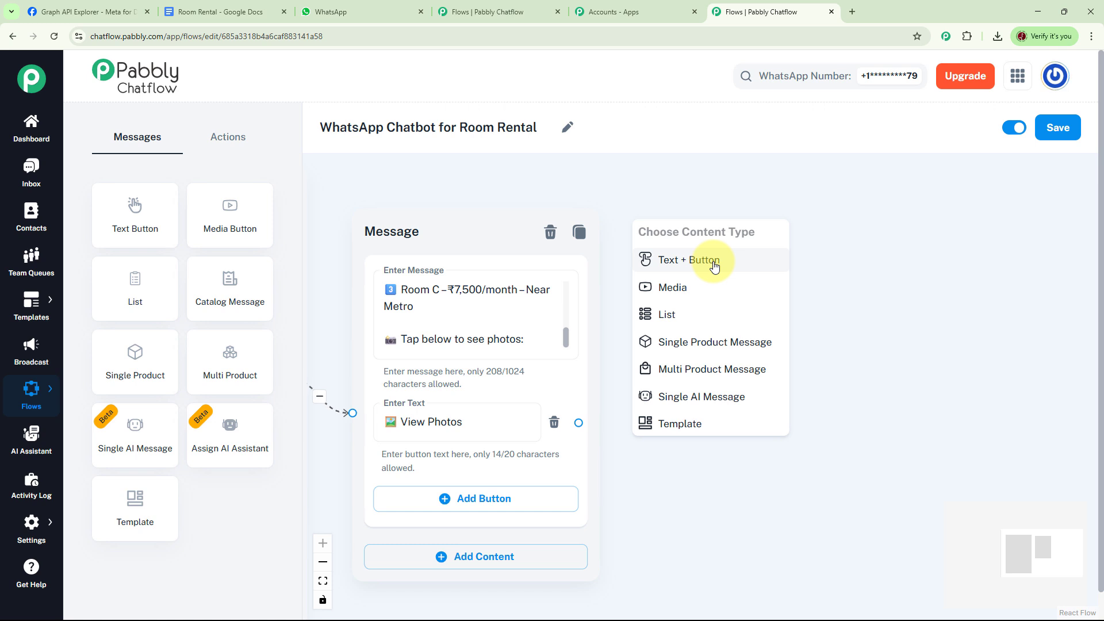
click(682, 287)
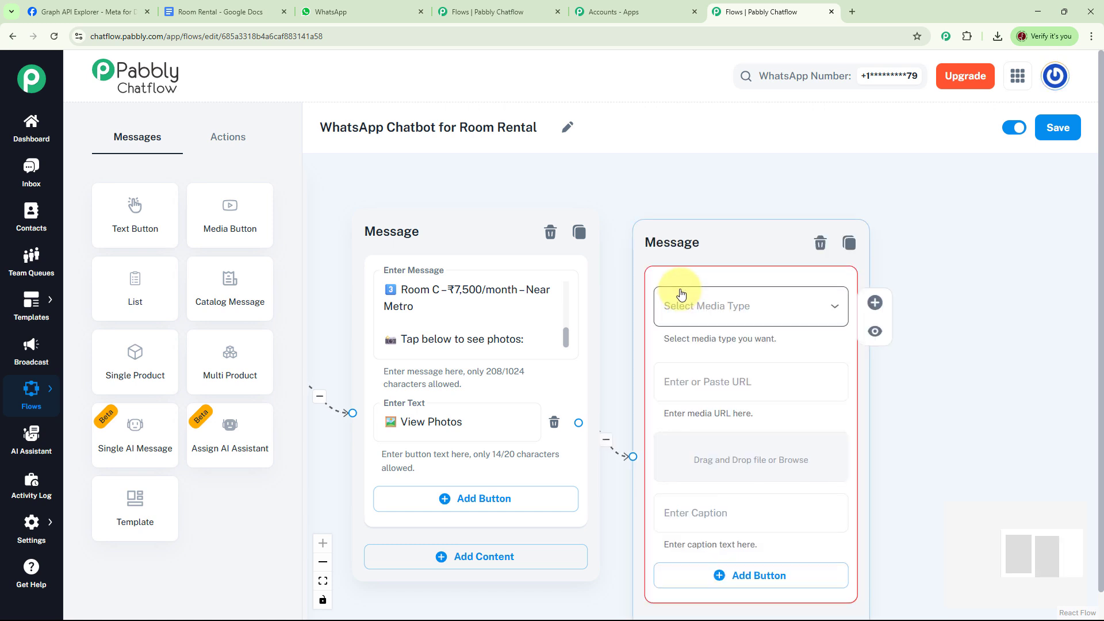
click(833, 286)
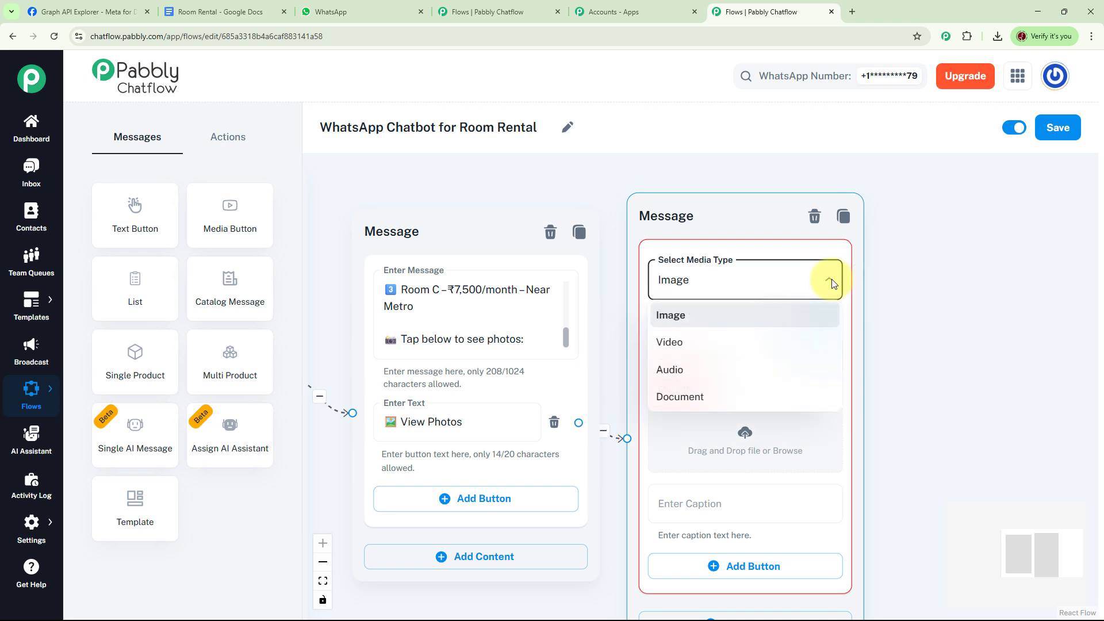
click(677, 323)
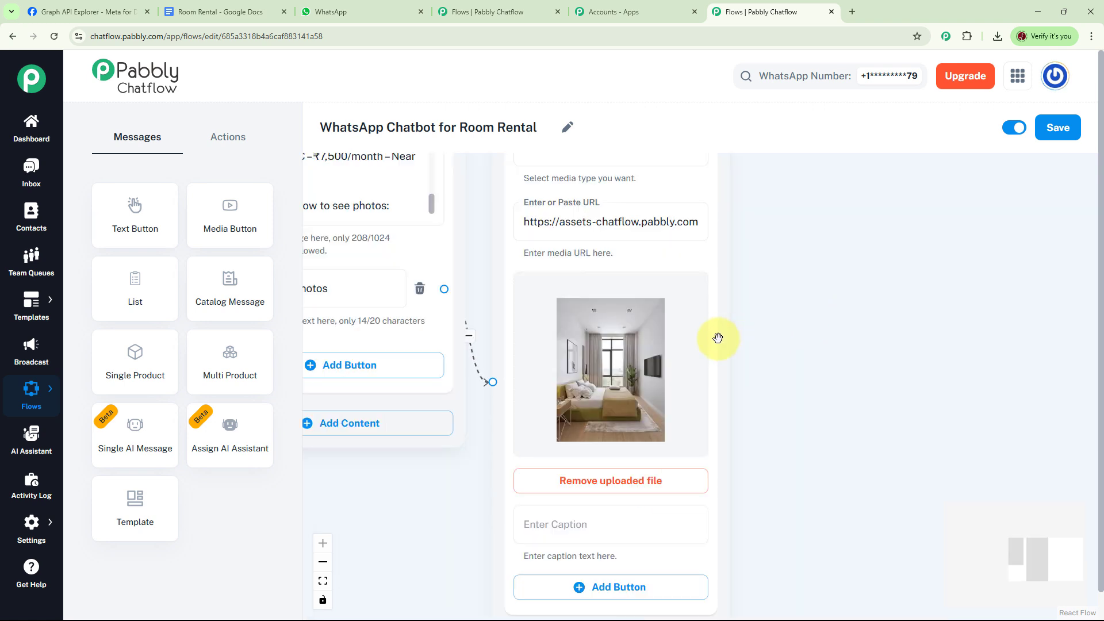
click(716, 339)
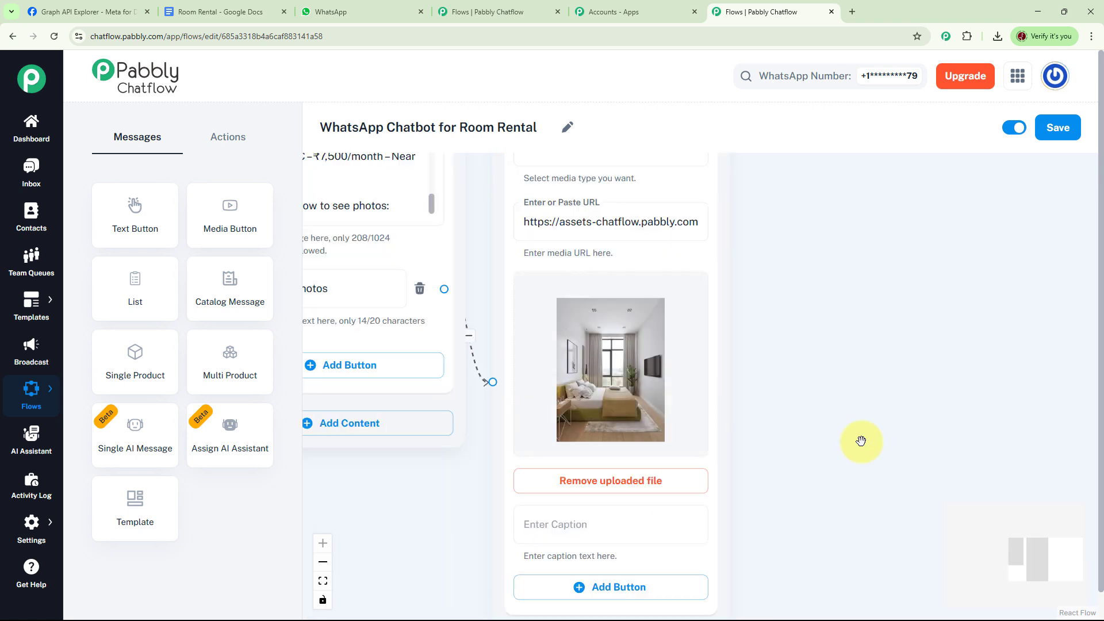
Step: Set the bedroom image's caption to "Room B"
click(630, 522)
text(Room B)
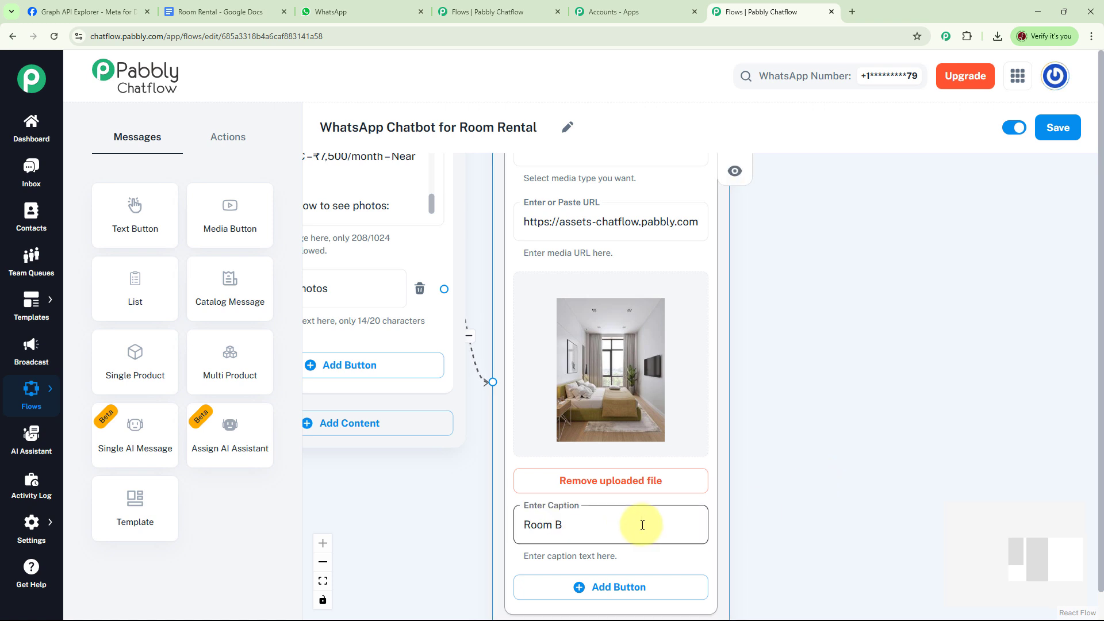
drag(724, 345, 813, 300)
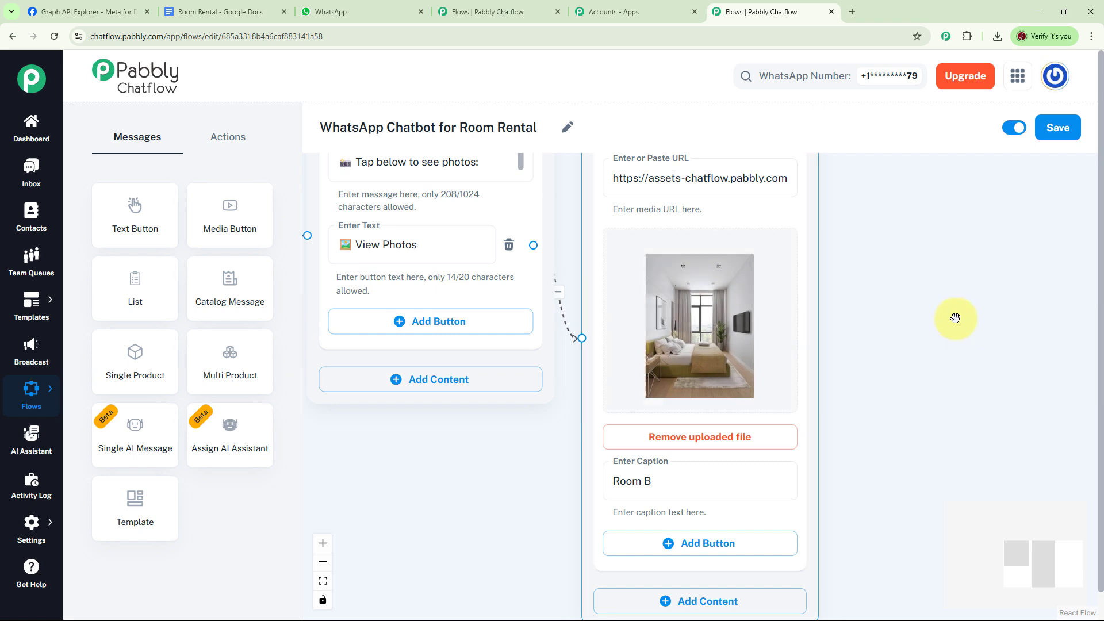
Step: Place an Ask Question block beneath the available rooms message and connect the Book Viewing button to it
scroll(757, 460, left, 5)
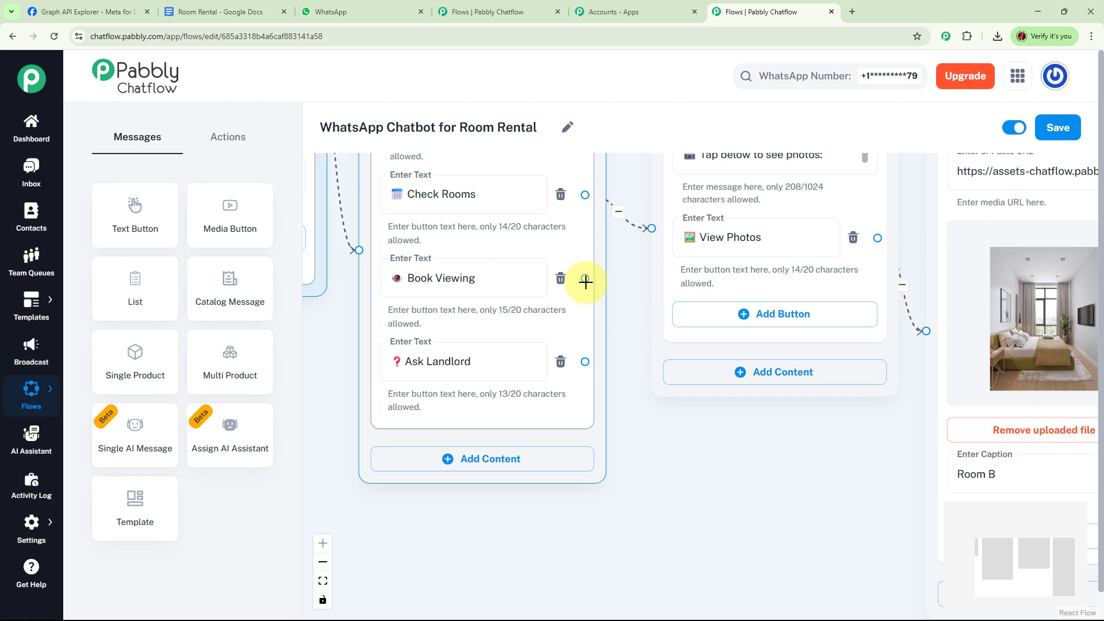
click(228, 137)
drag(230, 290, 754, 467)
drag(844, 476, 782, 316)
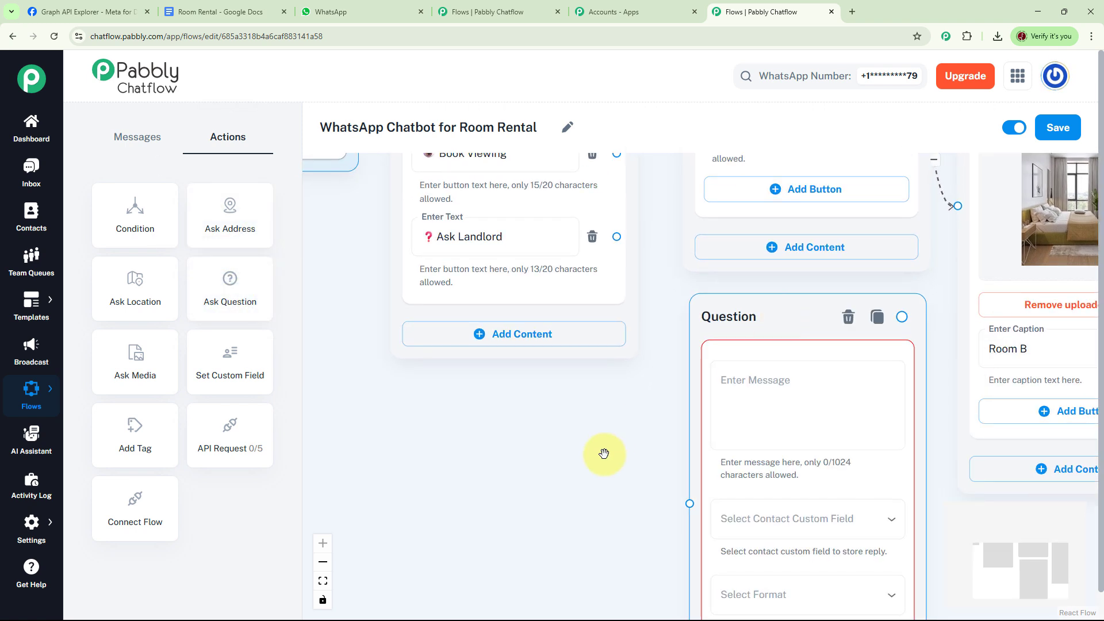
drag(598, 161, 579, 526)
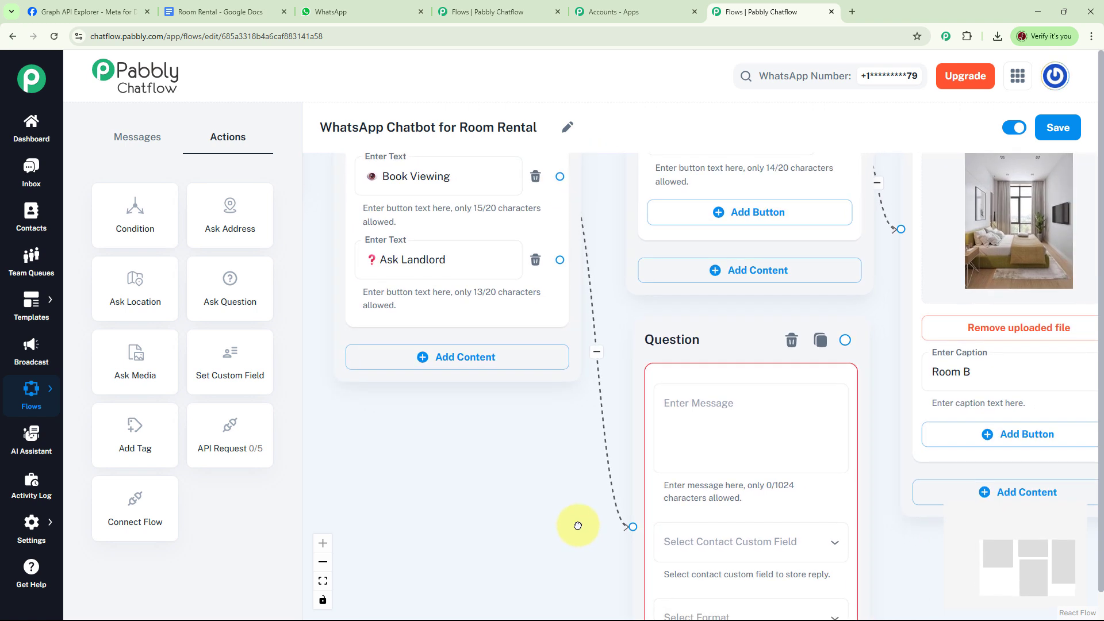
Step: Set the question to "*Awesome!* 👀 Please share your preferred date 📅 to visit the room.", storing the reply in Date with format Any
click(740, 407)
text(*Awesome!* 👀  Please share your preferred date 📅 to visit the room.)
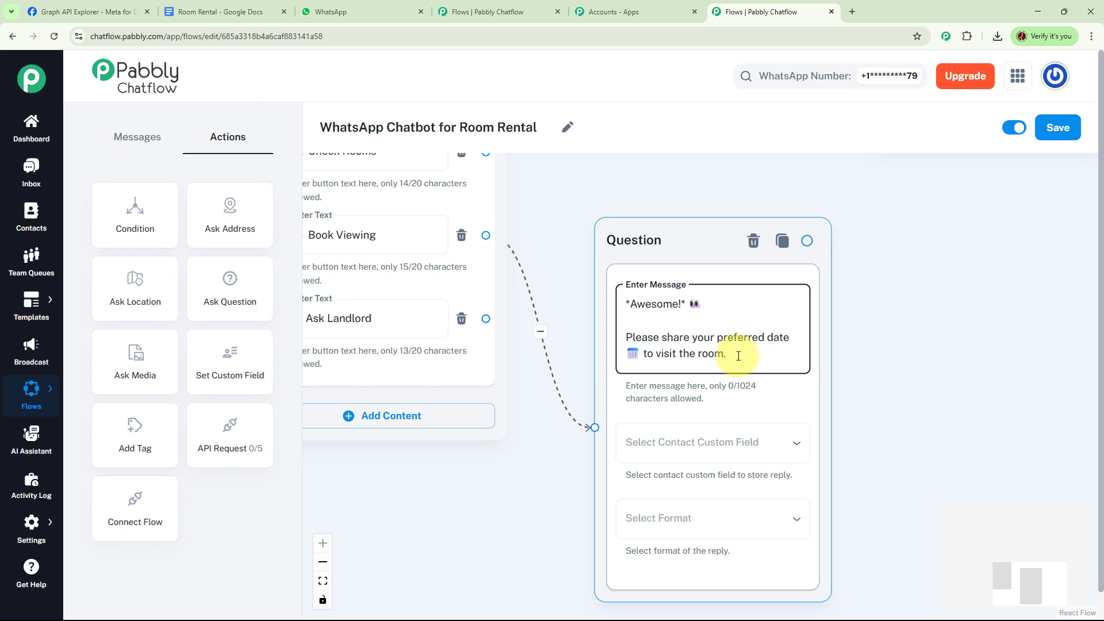
click(760, 452)
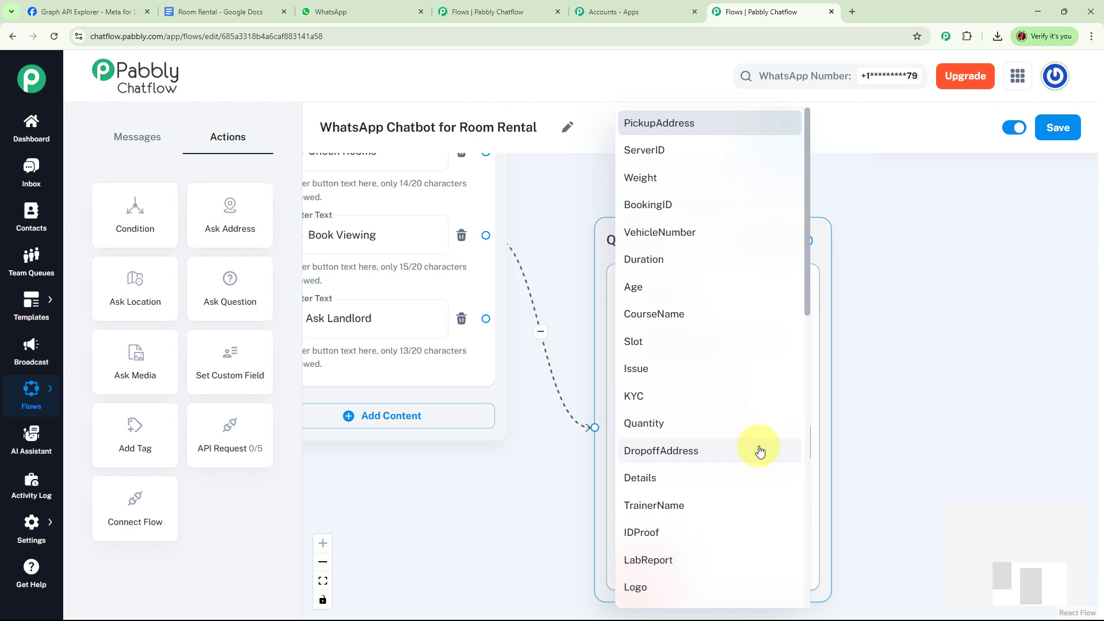
scroll(760, 451, down, 9)
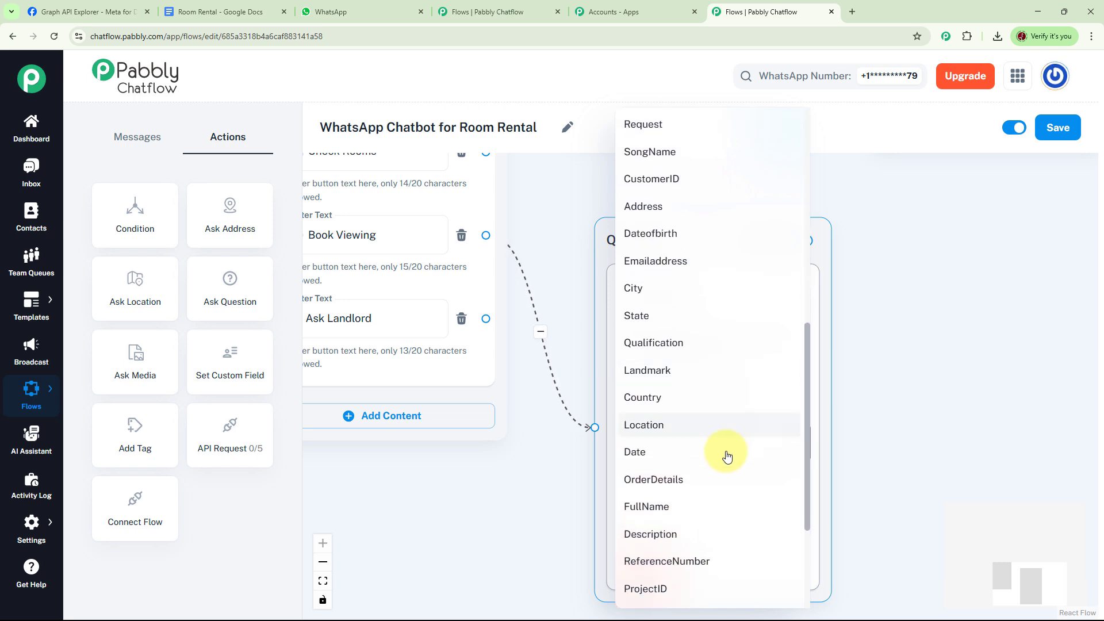
click(636, 454)
click(715, 520)
click(678, 434)
drag(876, 353, 836, 349)
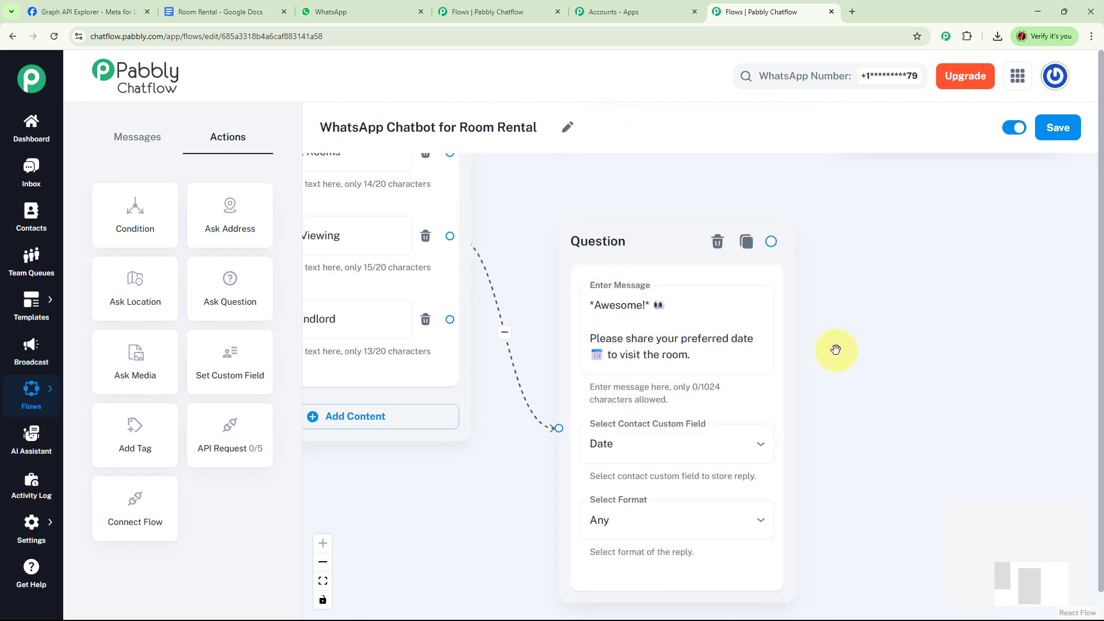
Step: Move the date question slightly, place a second Ask Question block to its right and connect the date question to it
drag(672, 242, 643, 203)
drag(821, 255, 828, 284)
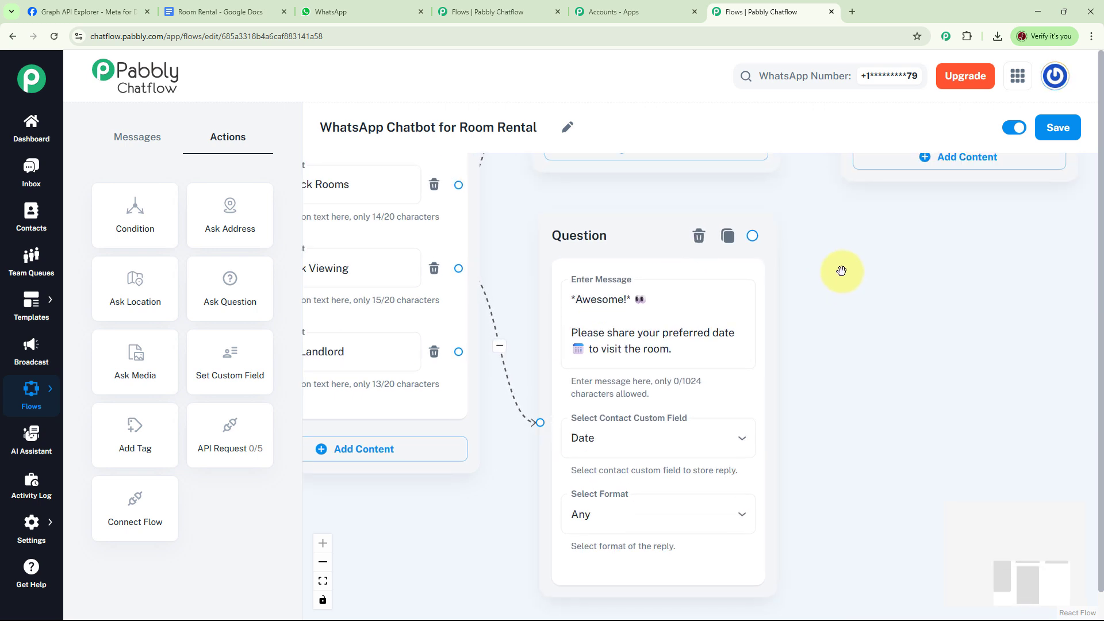
drag(246, 291, 929, 254)
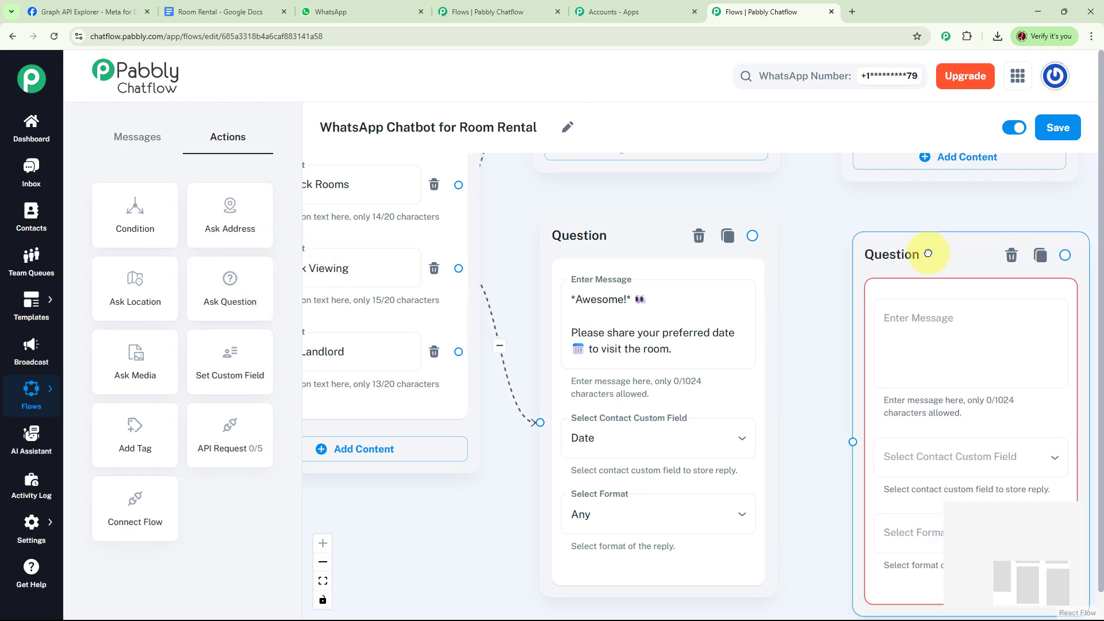
drag(752, 236, 852, 441)
Step: Set the second question to "*Got it!* Thanks for sharing your date of visit. Now please confirm your time to view the room. 🕒"
drag(806, 356, 613, 362)
click(733, 325)
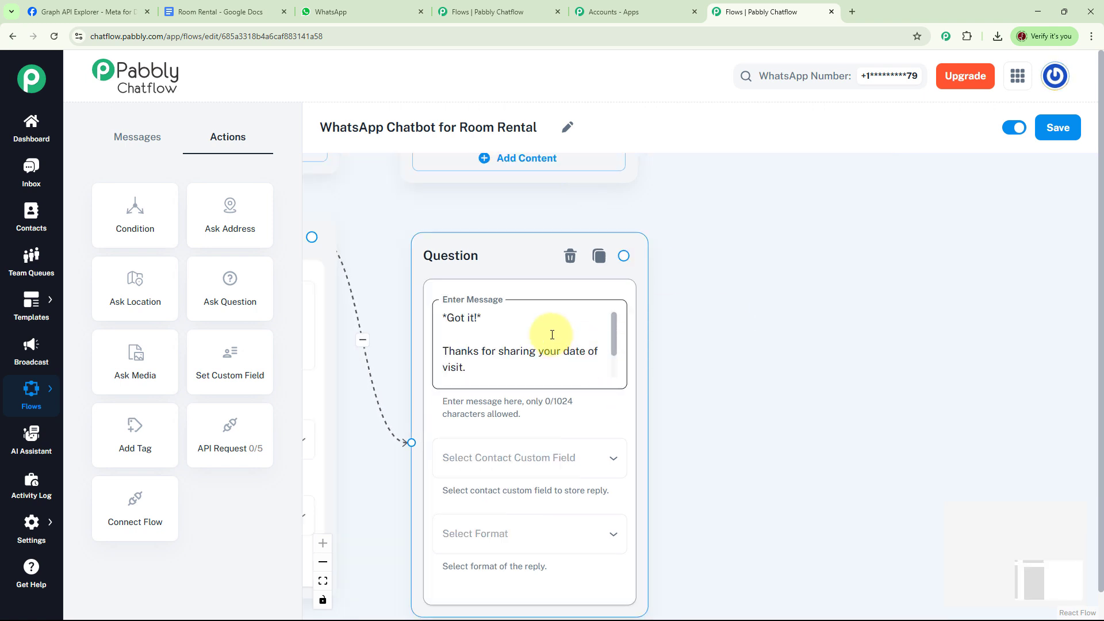
click(618, 345)
scroll(618, 348, down, 2)
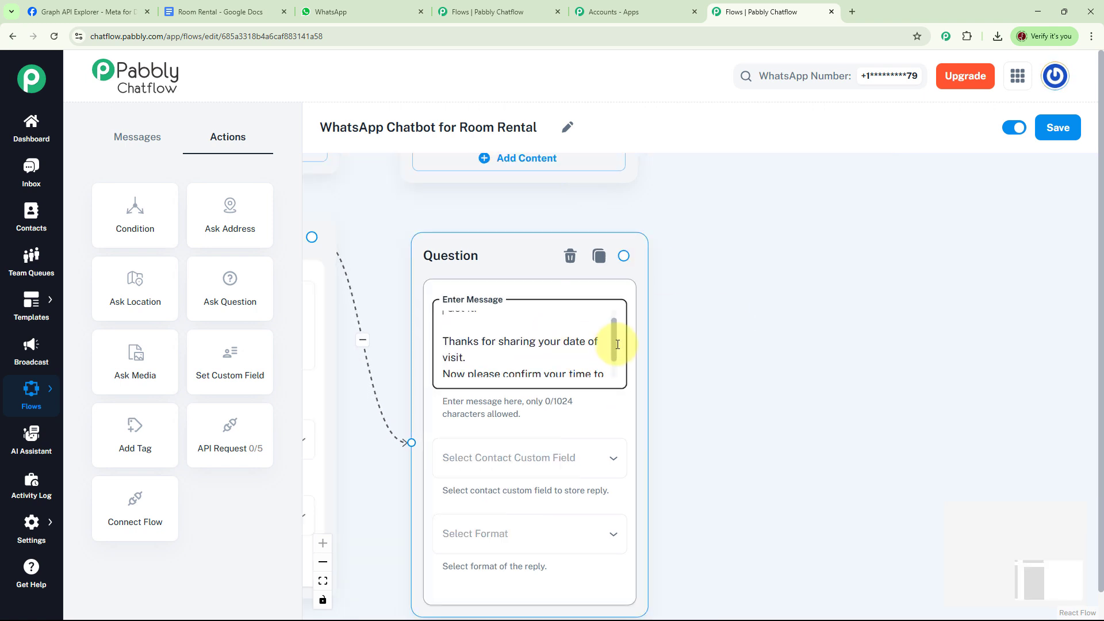
scroll(615, 353, down, 1)
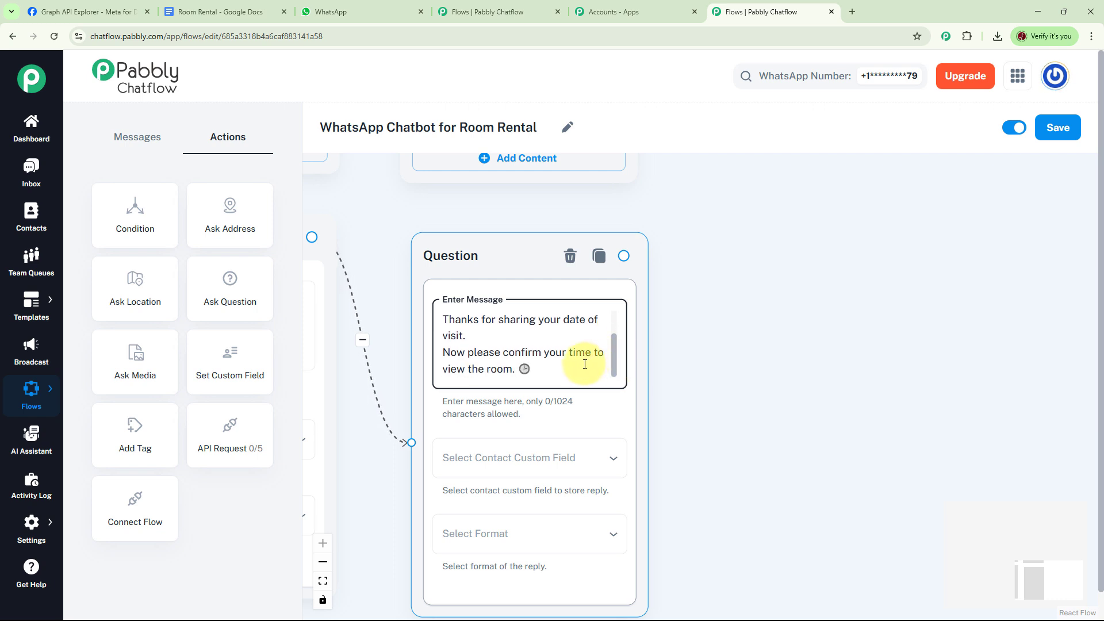
Step: Store the second question's reply in the Time custom field with format Any
click(568, 458)
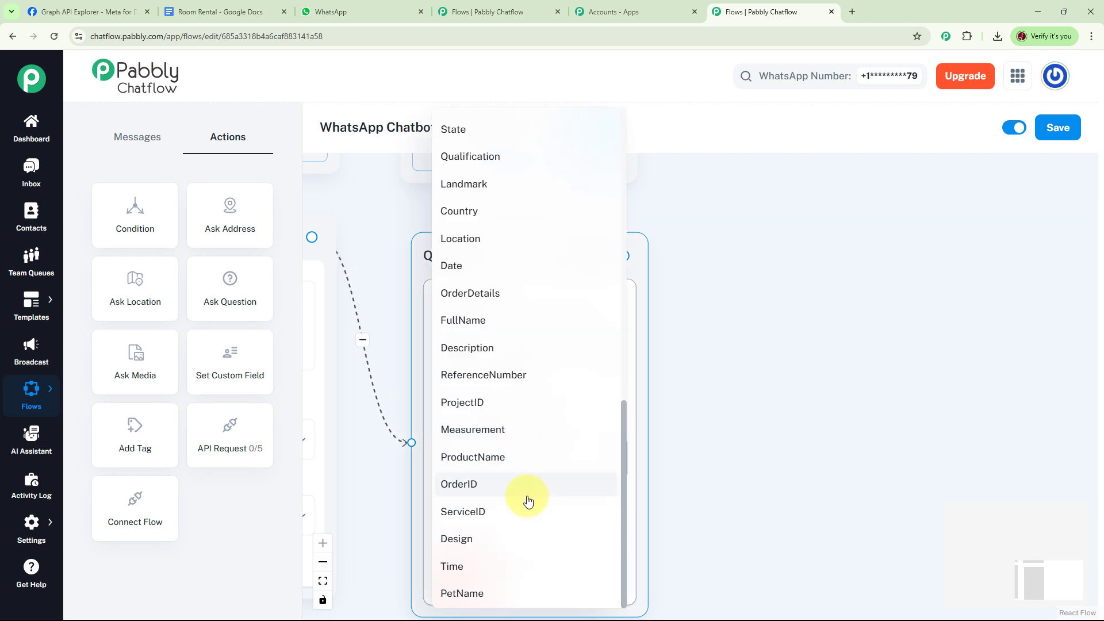
click(477, 567)
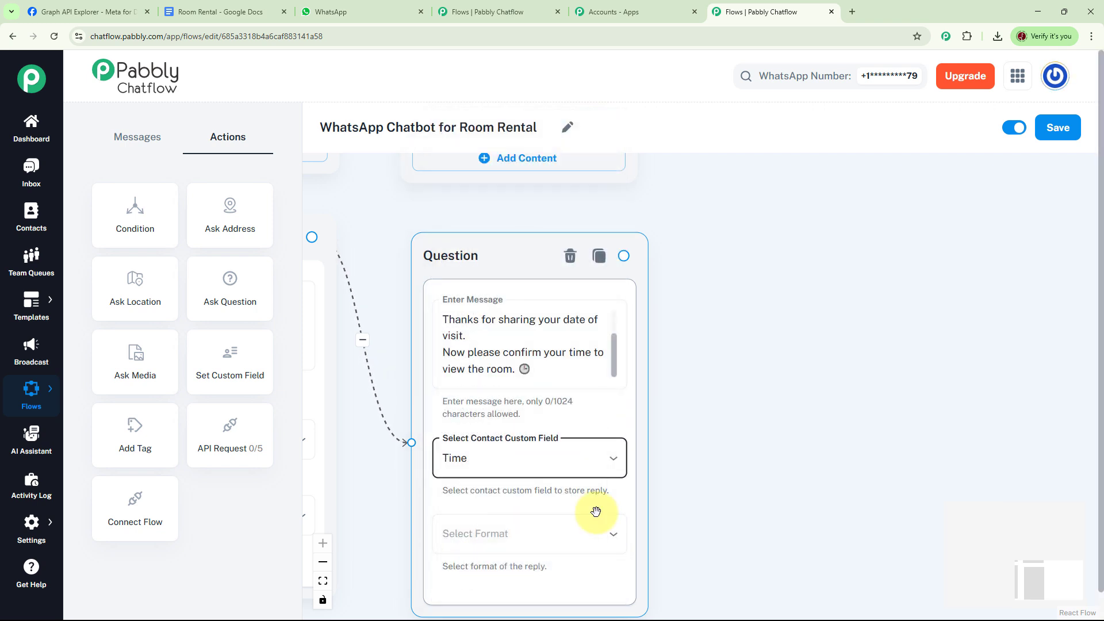
drag(709, 285, 791, 285)
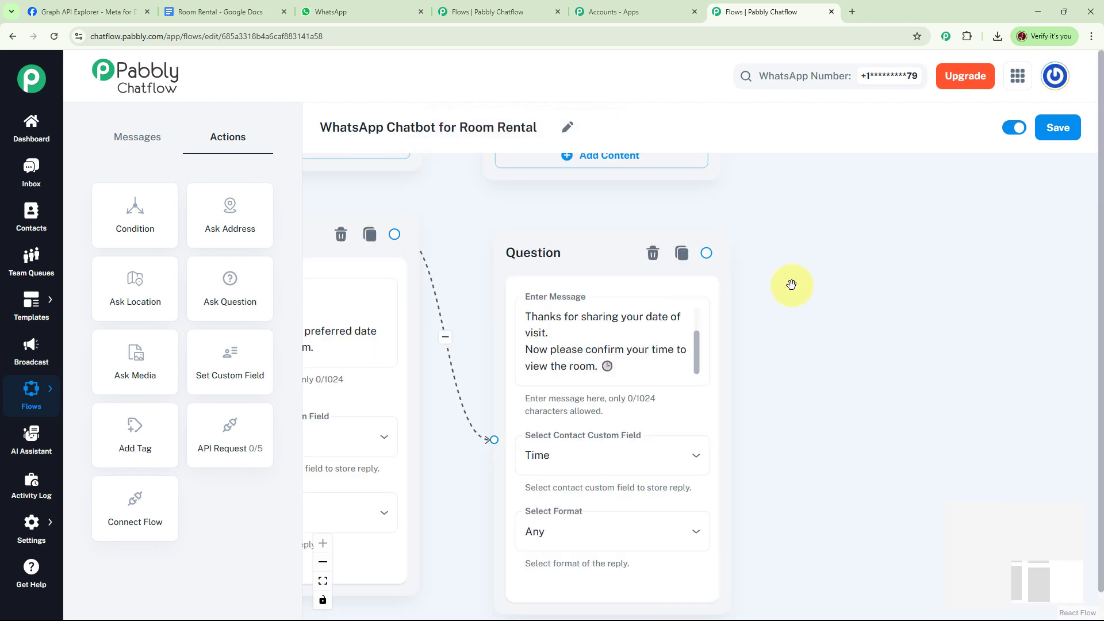
Step: Connect the time question to a new message reading "*Thanks!* 🙌 Your visit is booked for Date: $Date Time: $Time", ending with the Future Room Rental Services sign-off
click(622, 315)
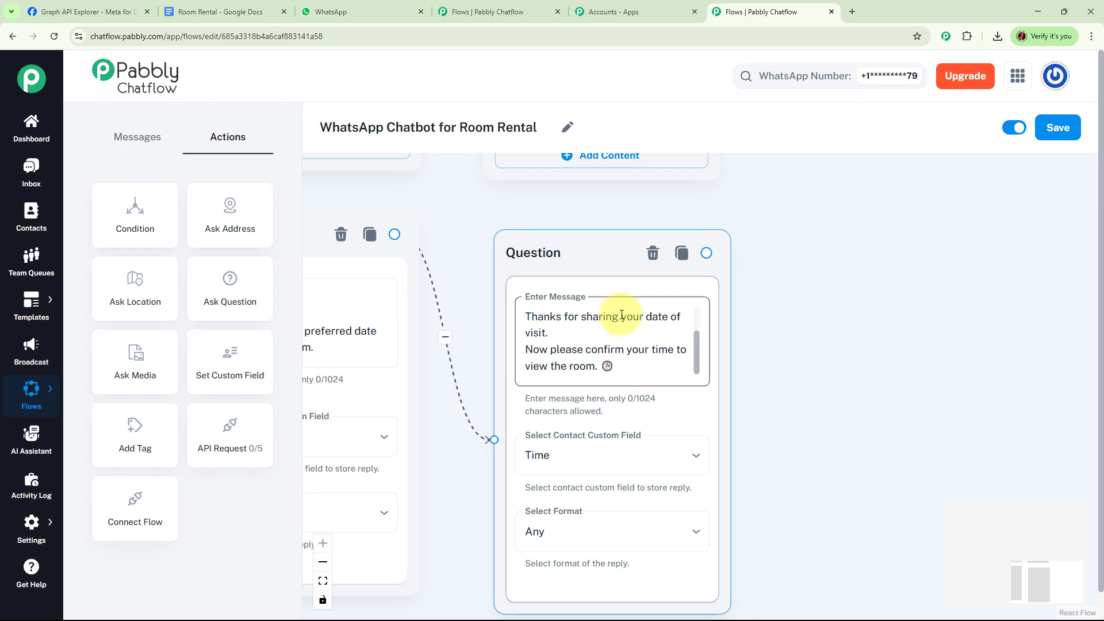
click(771, 316)
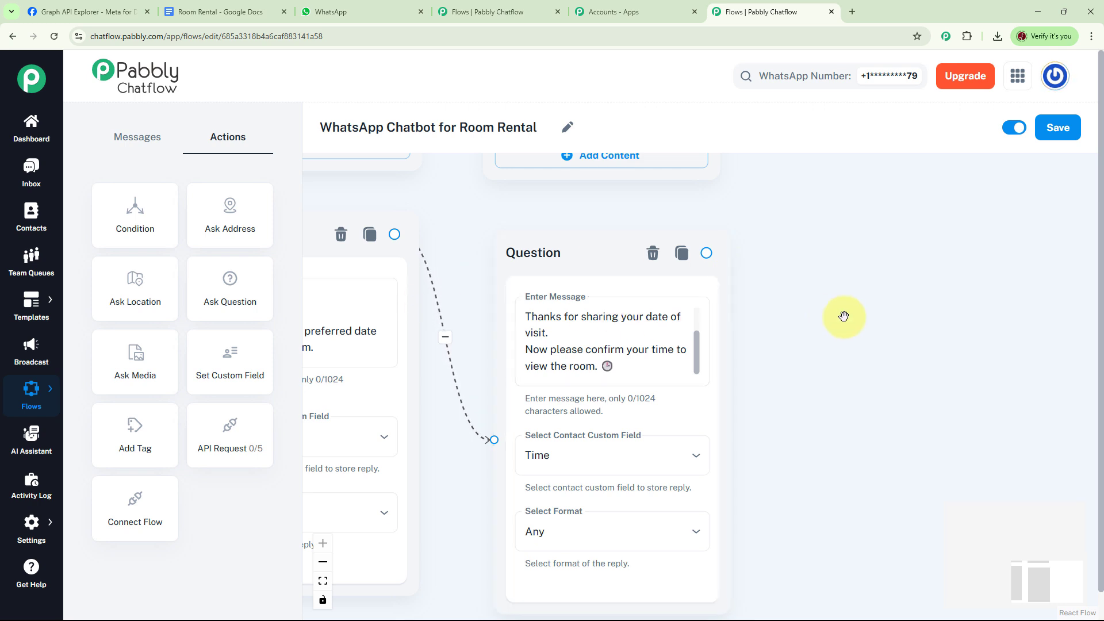
click(708, 255)
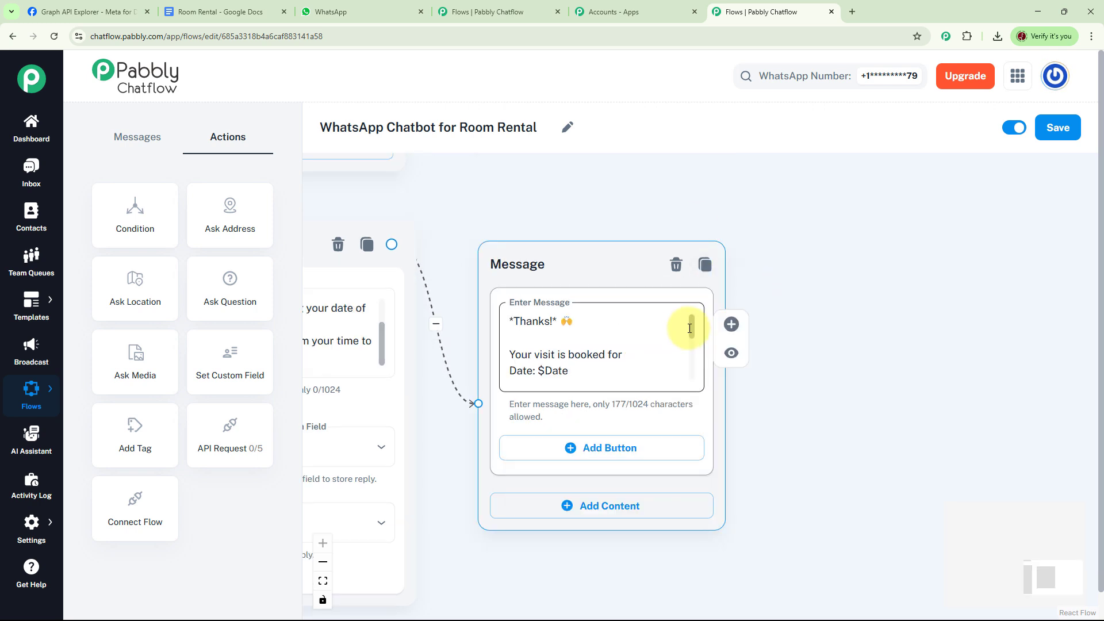
drag(694, 330, 694, 338)
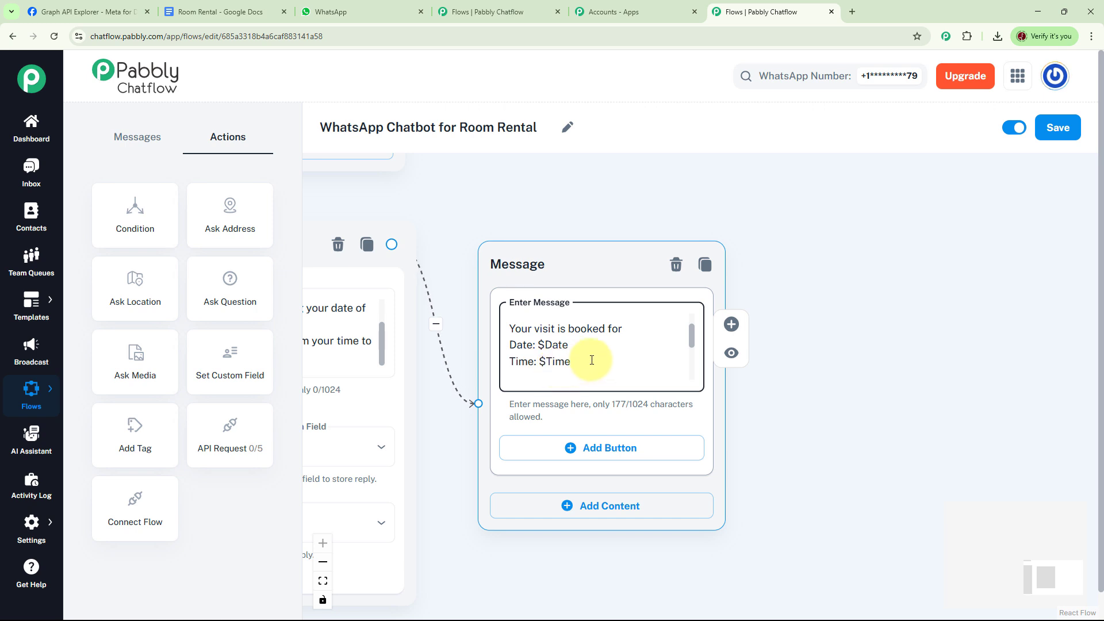
drag(691, 338, 695, 386)
Step: Connect the Ask Landlord button to a new message starting "*Sure!* 💬 You can type your question below and the landlord will respond shortly."
scroll(757, 399, down, 4)
drag(322, 535, 633, 455)
drag(528, 466, 629, 479)
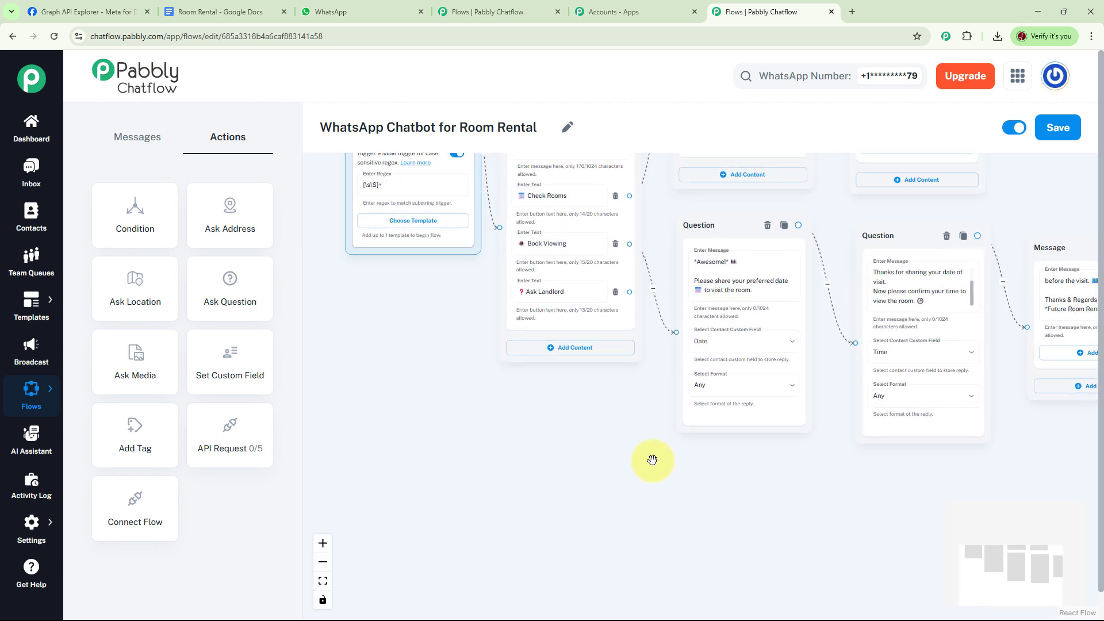
drag(575, 414, 643, 419)
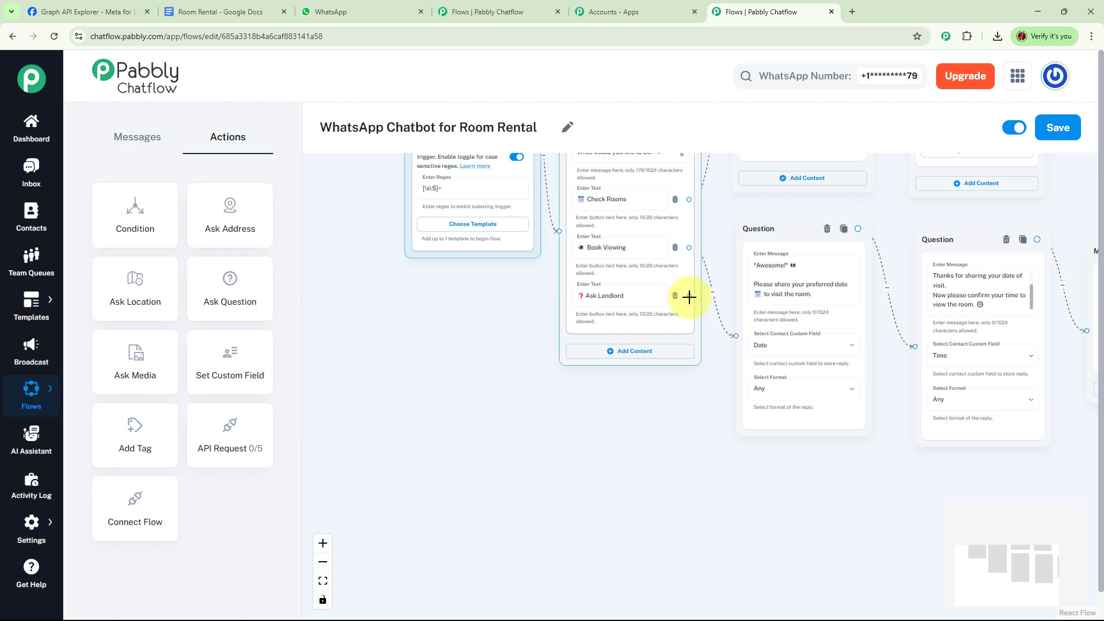
drag(692, 295, 552, 319)
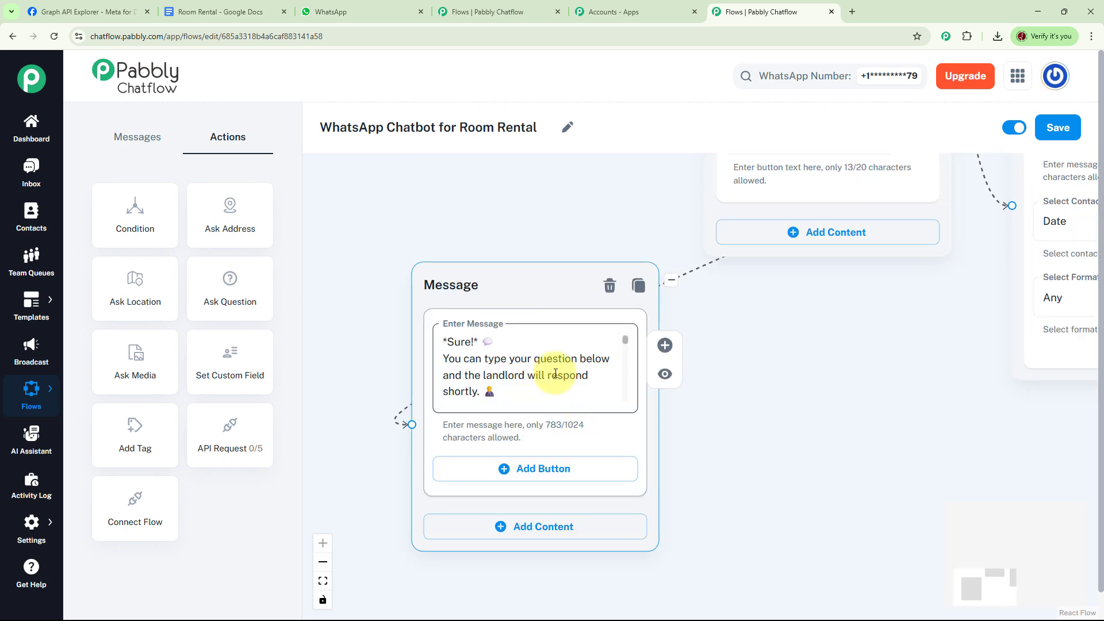
Step: Review the landlord message's full text, from its opening through the common questions and answers to the closing signature
scroll(627, 345, down, 2)
scroll(627, 345, up, 2)
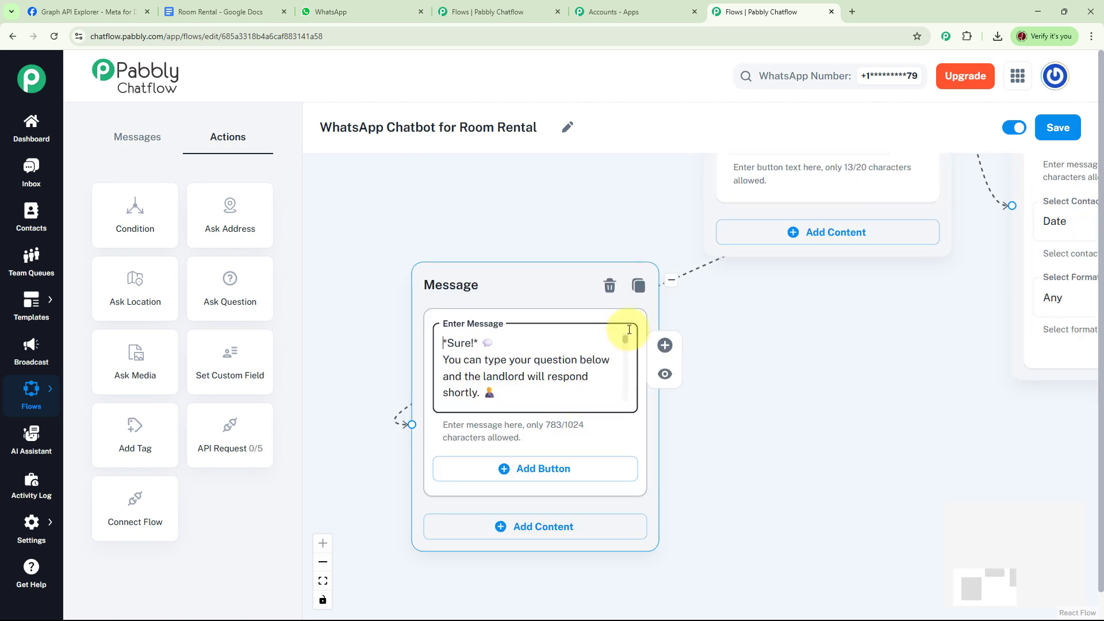
scroll(629, 332, down, 1)
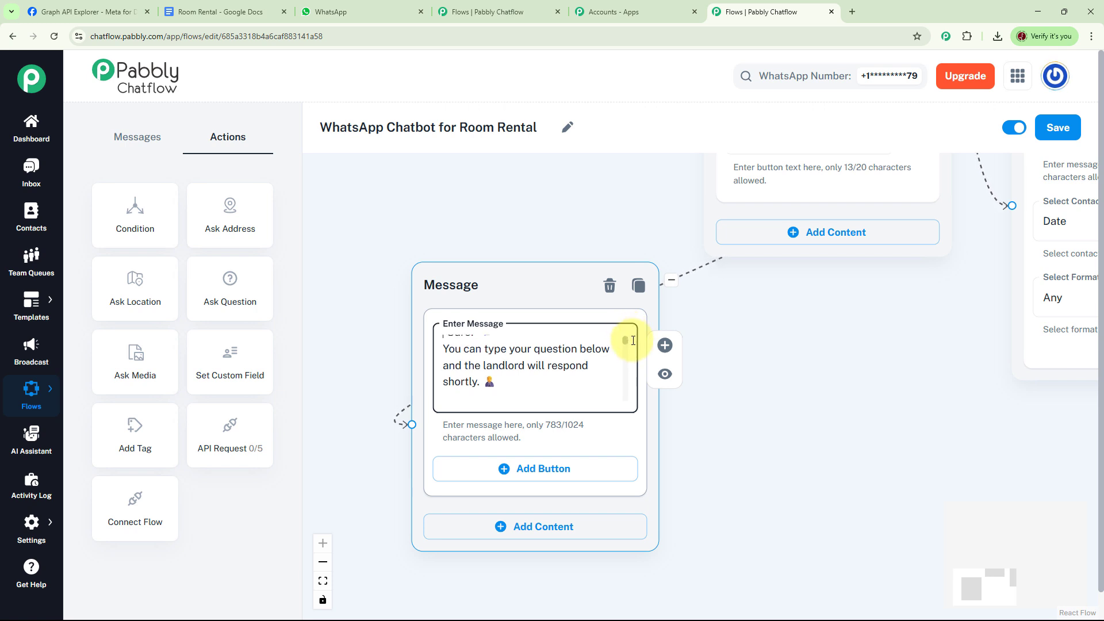
scroll(632, 342, down, 1)
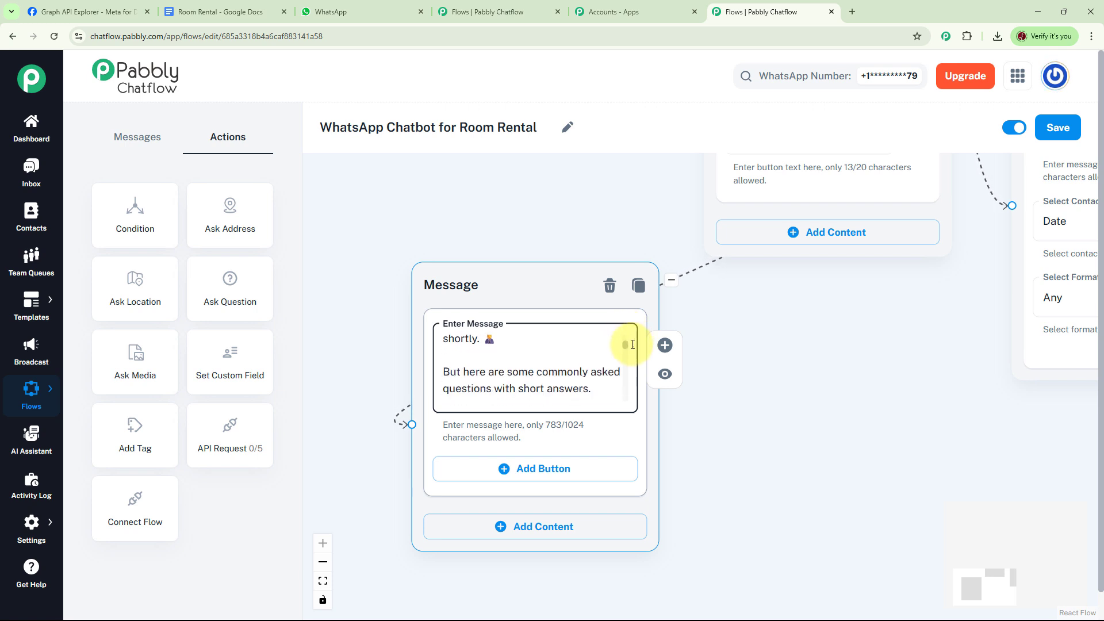
scroll(633, 345, down, 1)
scroll(633, 350, down, 1)
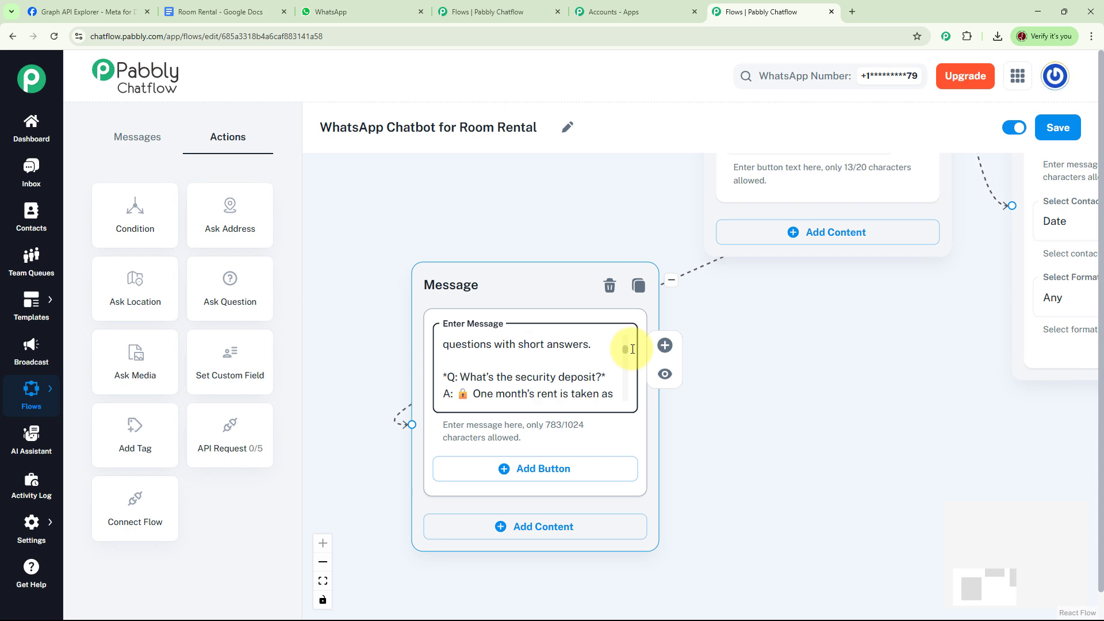
scroll(632, 349, down, 4)
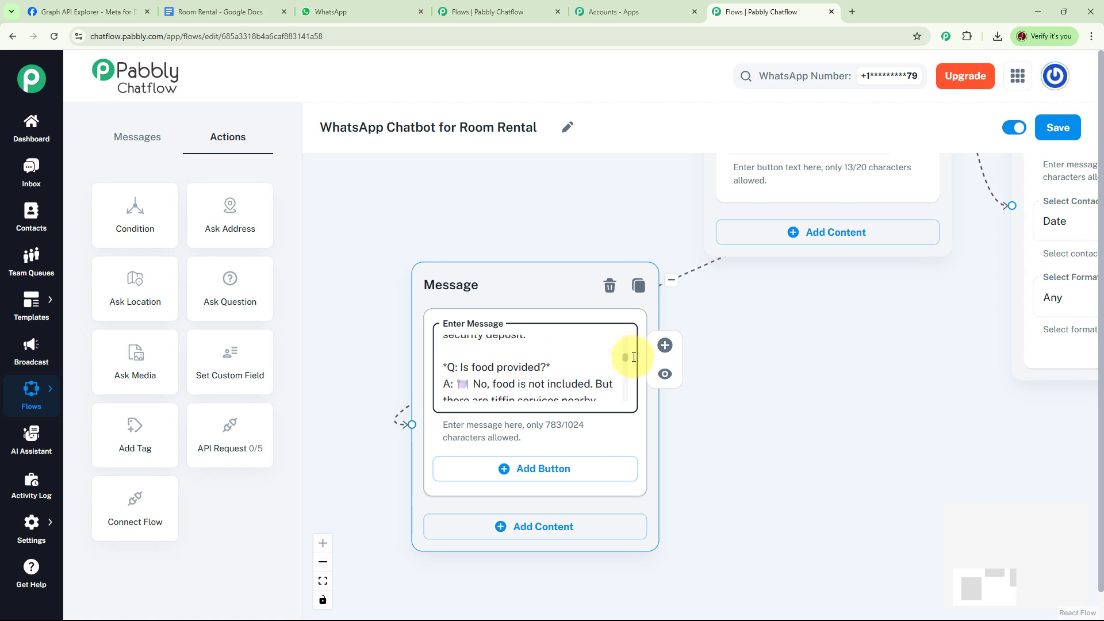
scroll(634, 358, down, 4)
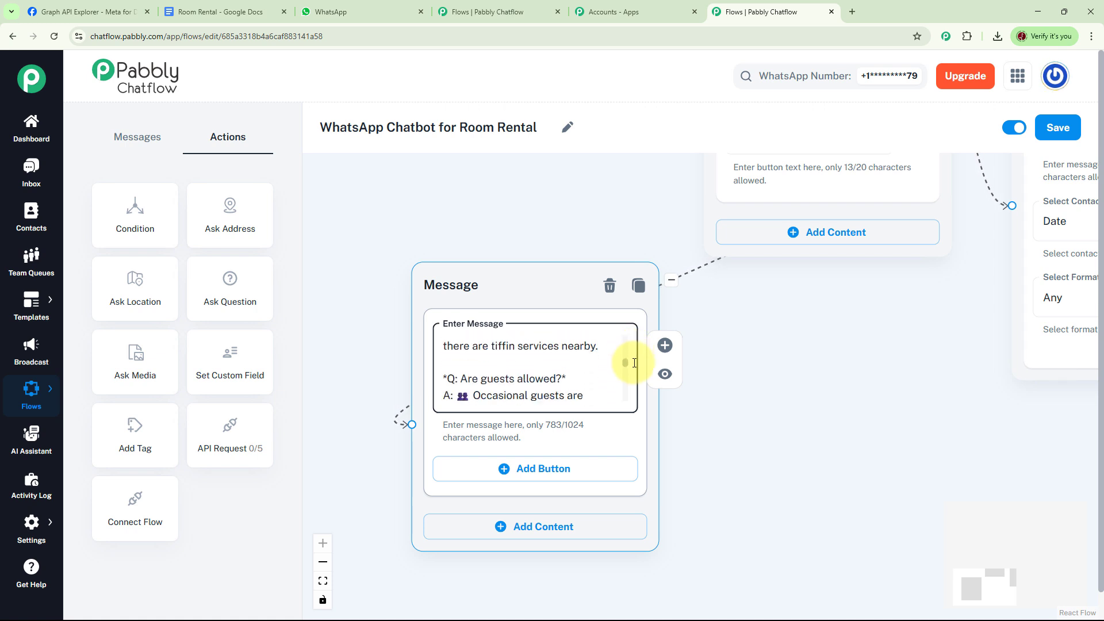
scroll(636, 369, down, 10)
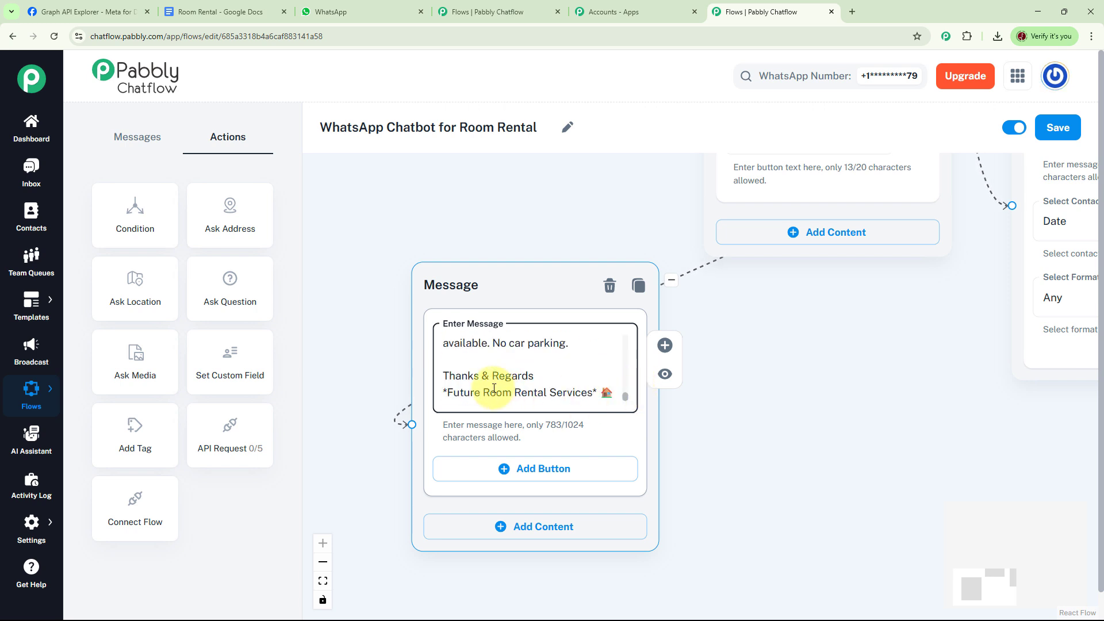
Step: Save the completed room rental flow
scroll(654, 532, down, 8)
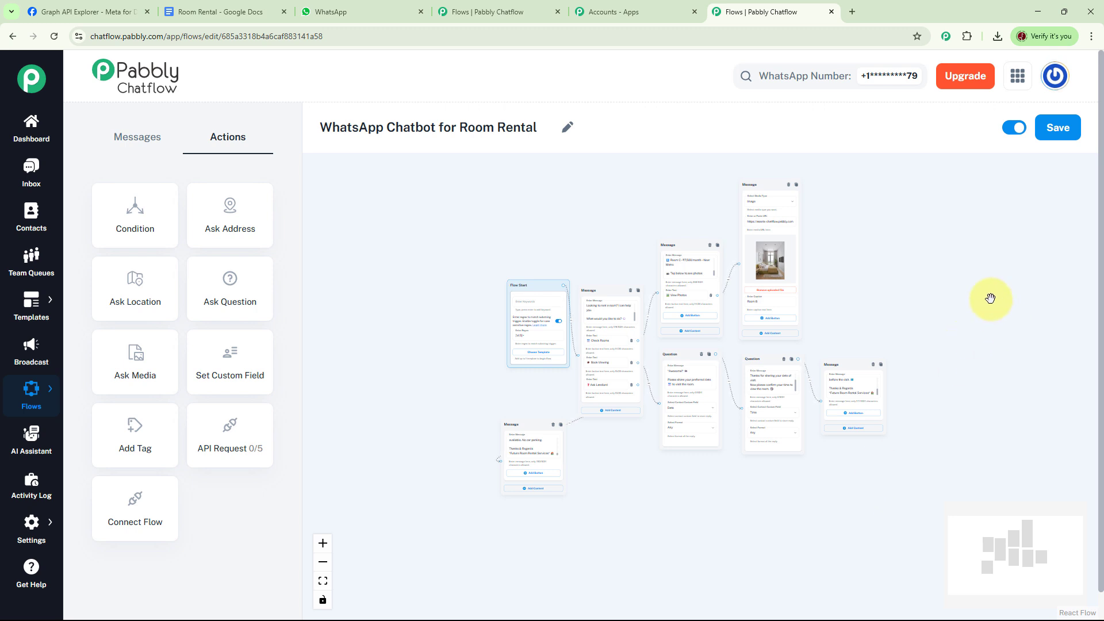
click(1058, 127)
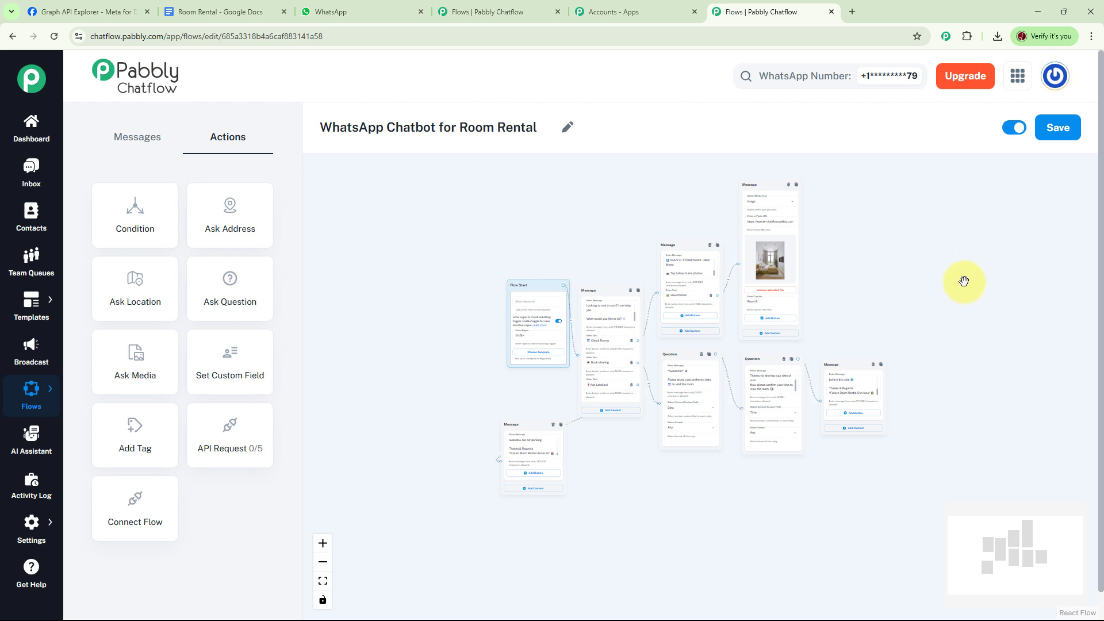
Step: Switch to WhatsApp, clear the Future Room Rental Services chat and send "Room on Rent" to trigger the chatbot
click(343, 10)
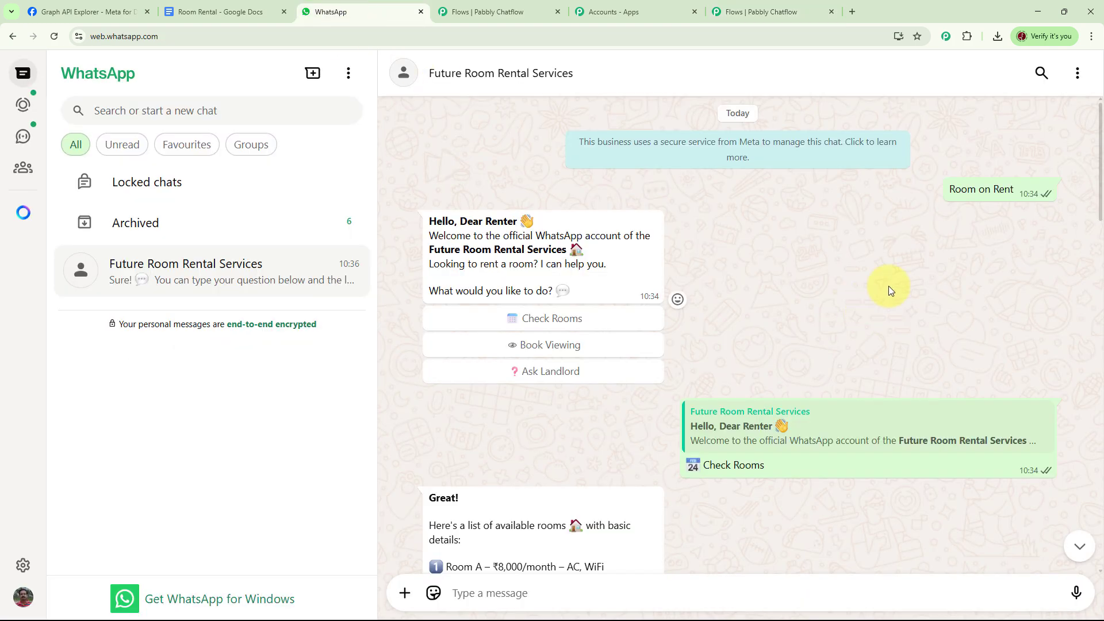
click(1079, 74)
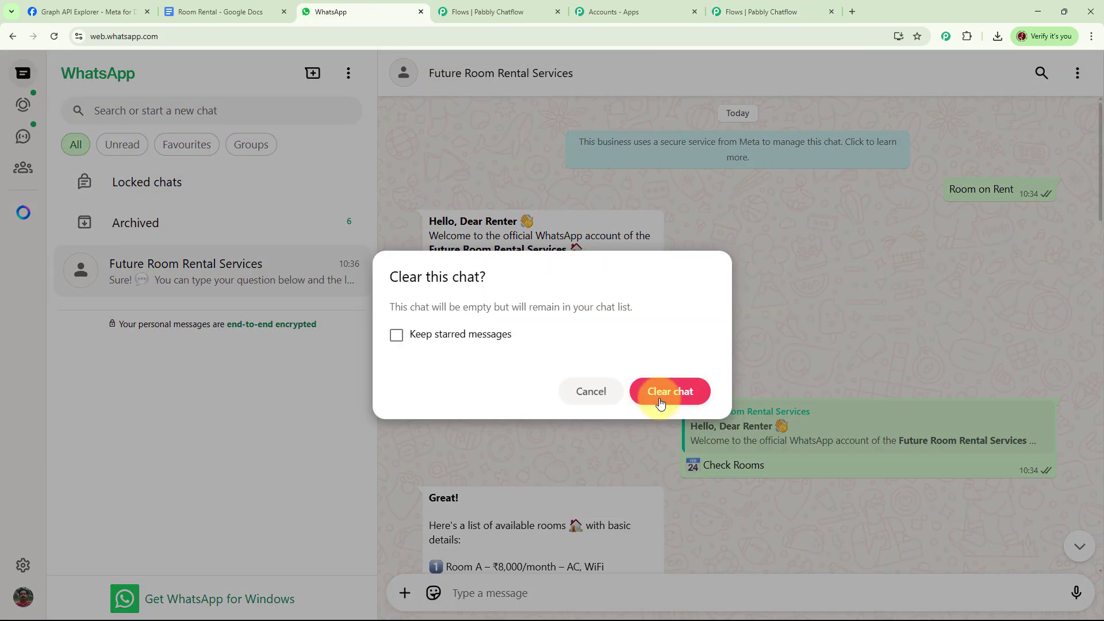
click(661, 397)
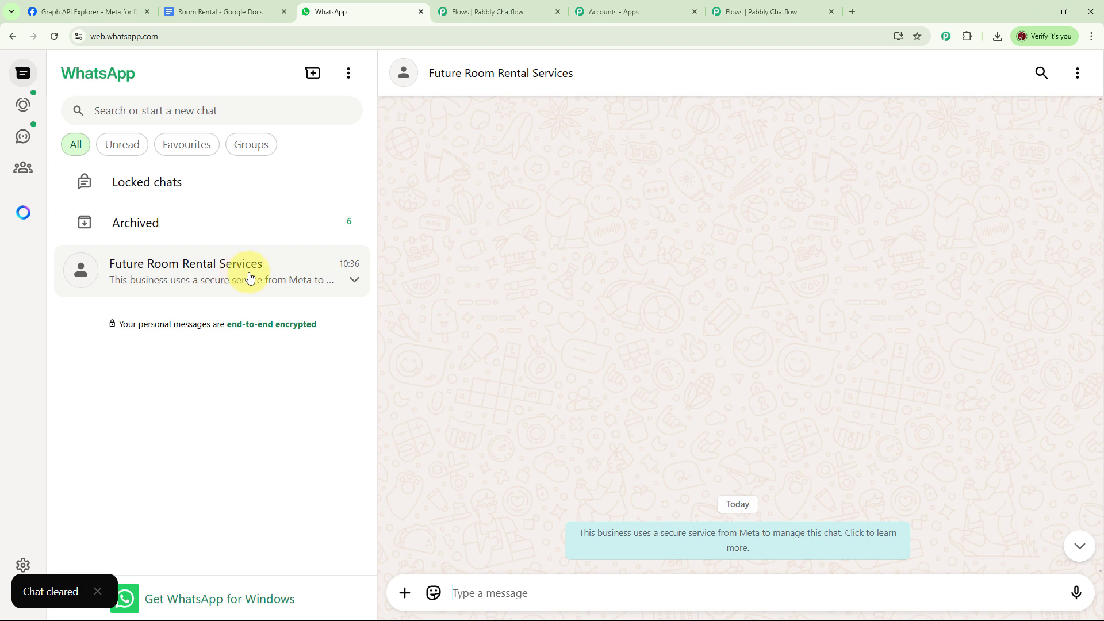
text(Room on Rent)
key(Return)
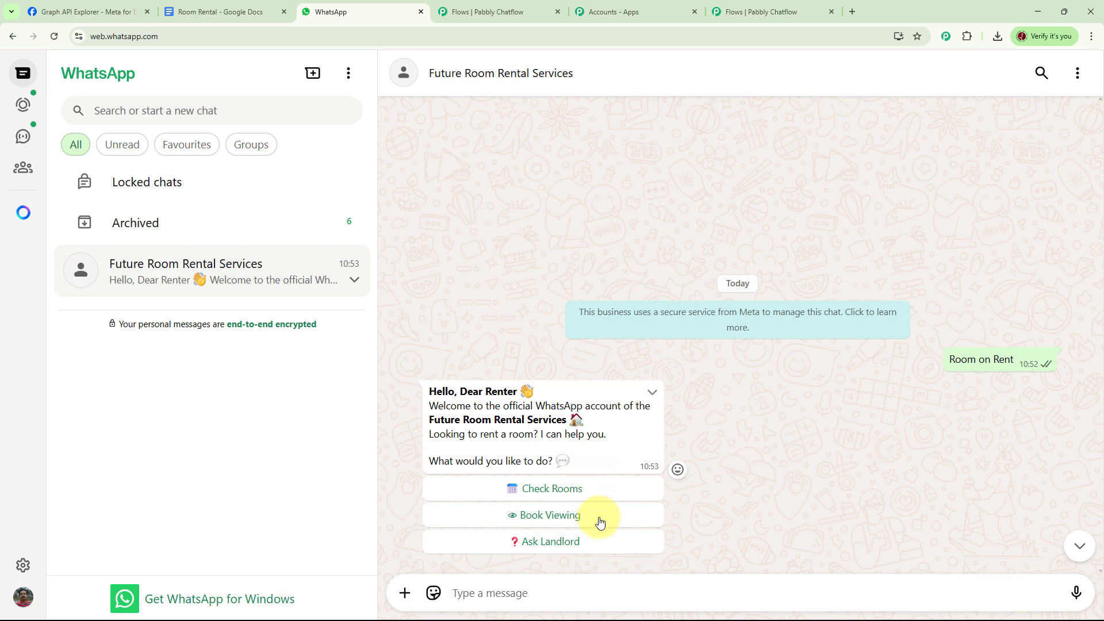
Step: Test the chatbot's replies by choosing Check Rooms, View Photos and Ask Landlord in the chat
click(577, 489)
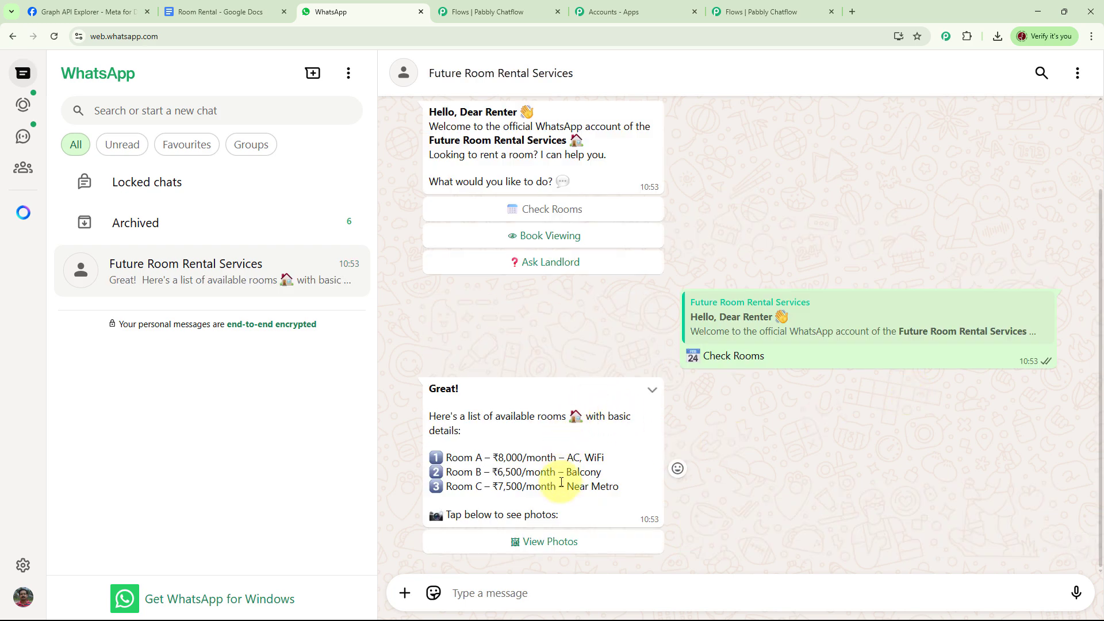
click(551, 542)
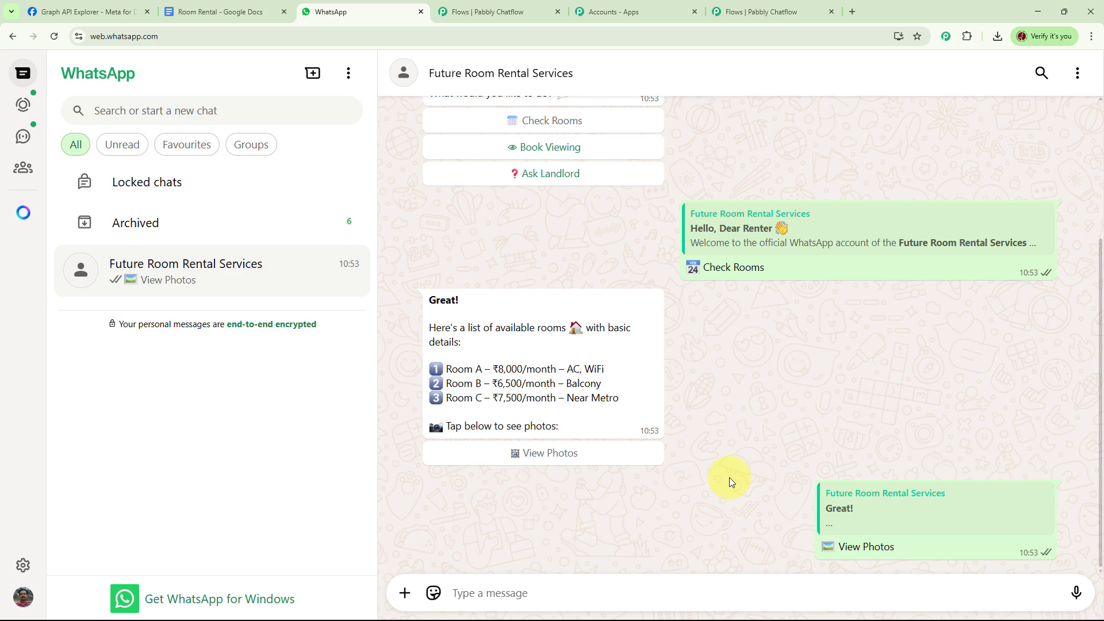
scroll(712, 398, up, 7)
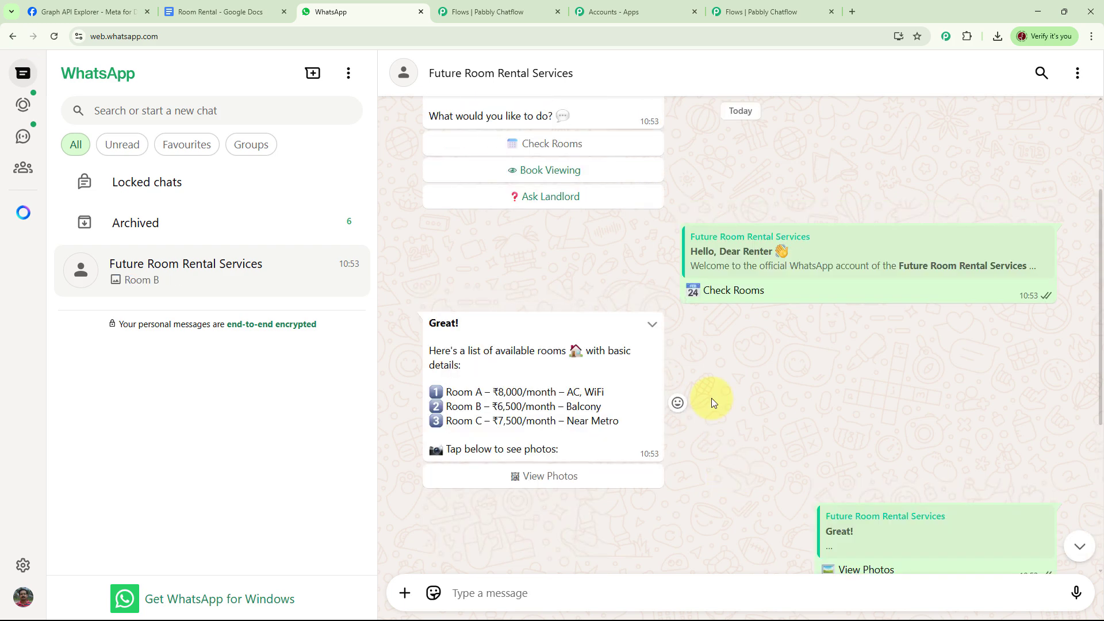
click(568, 319)
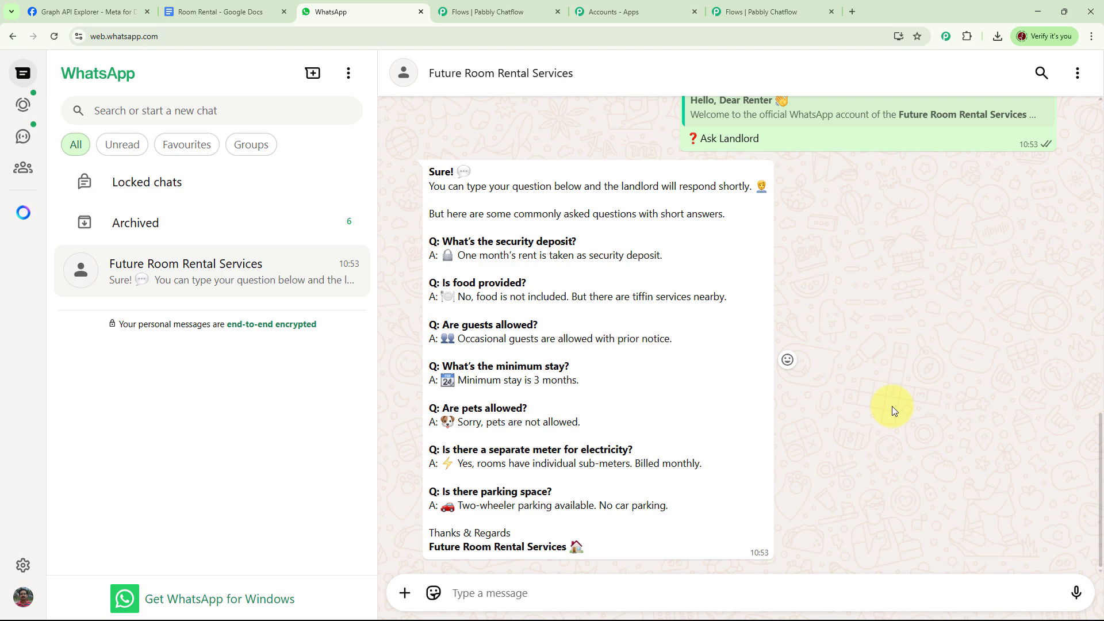
scroll(892, 406, up, 15)
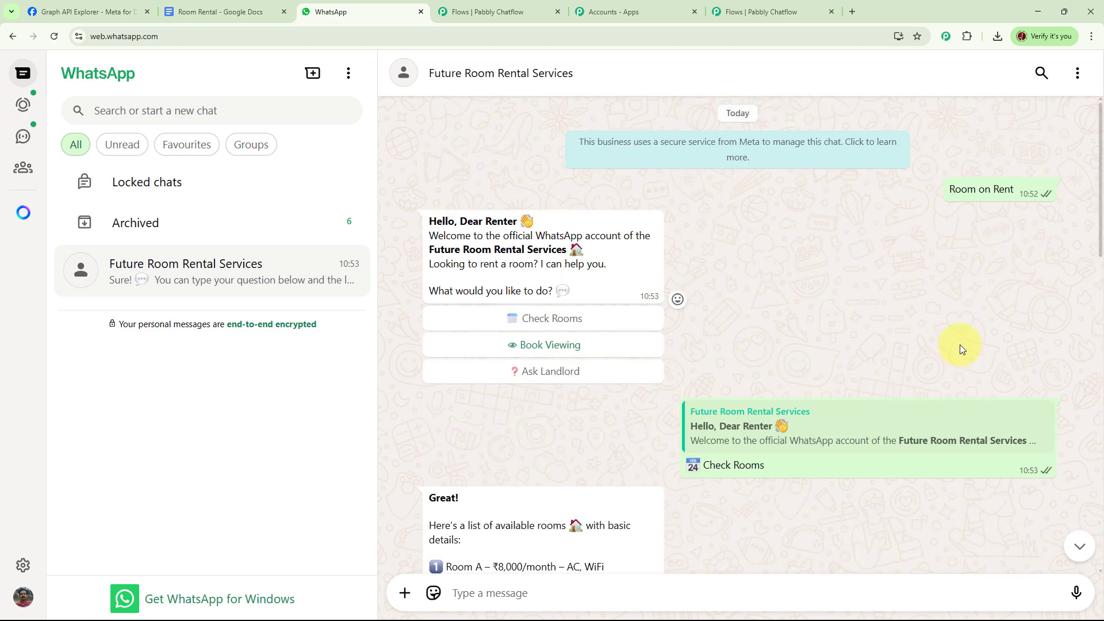